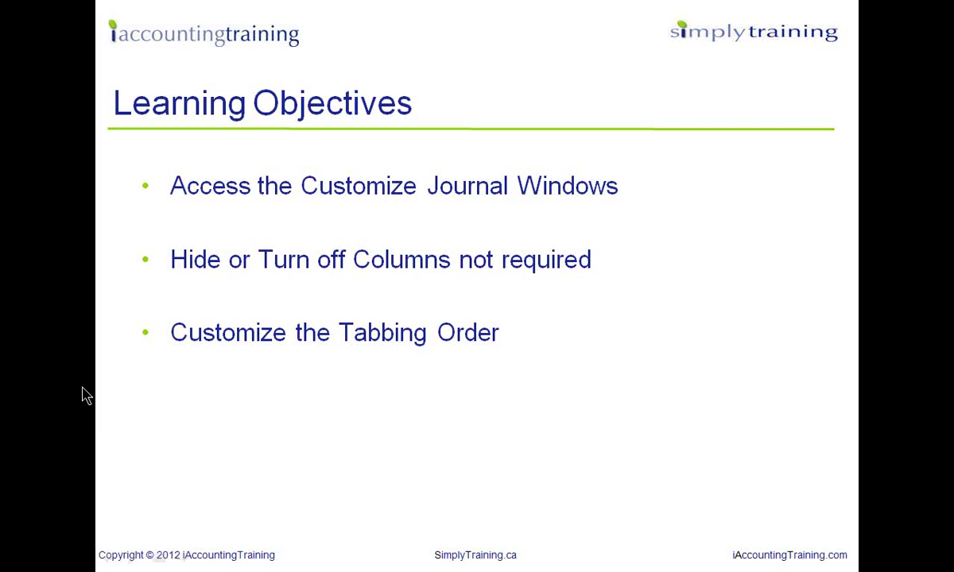
# Step: Return to Simply Accounting and create a new invoice from the Receivables page's Sales Invoices menu
pyautogui.hotkey('alt', 'Tab')
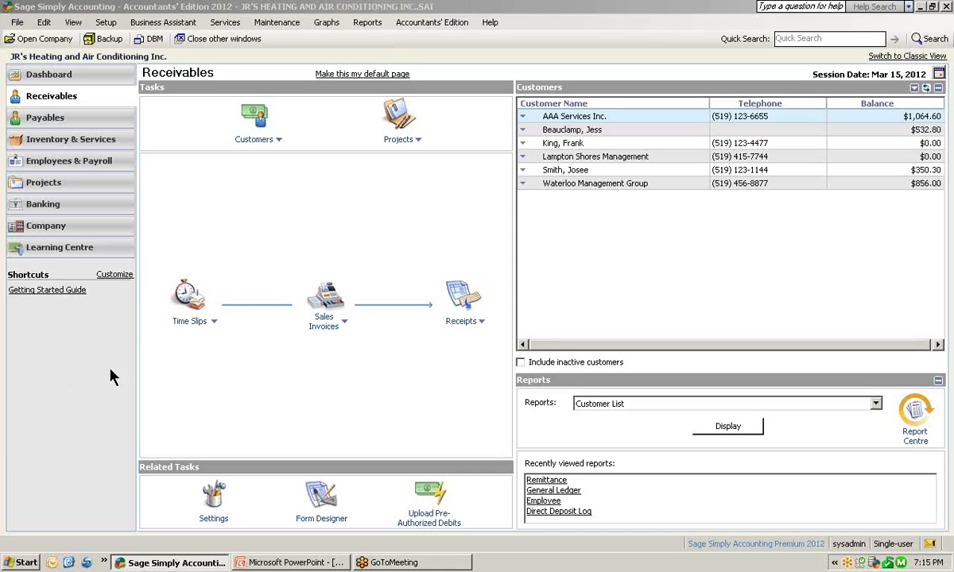
pyautogui.click(345, 326)
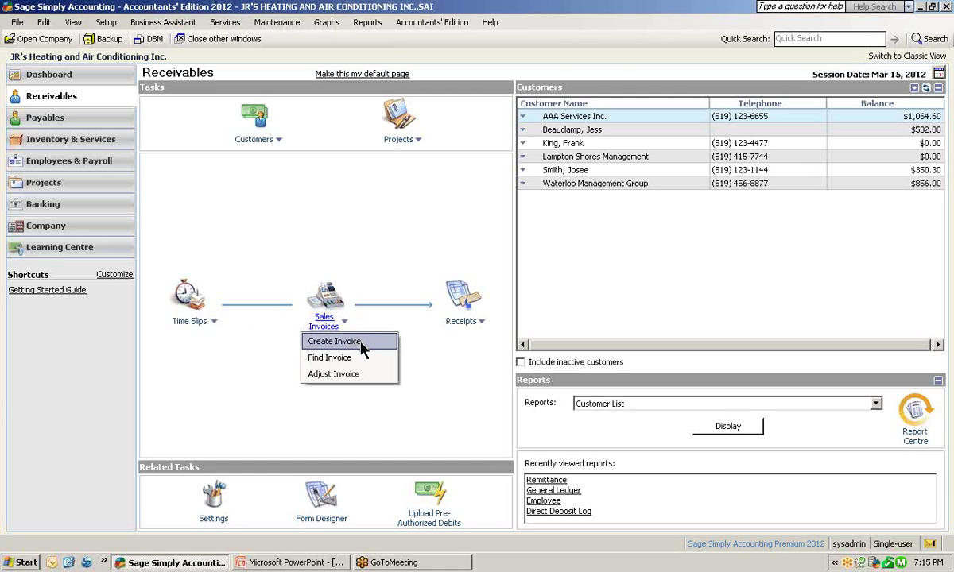
pyautogui.click(362, 344)
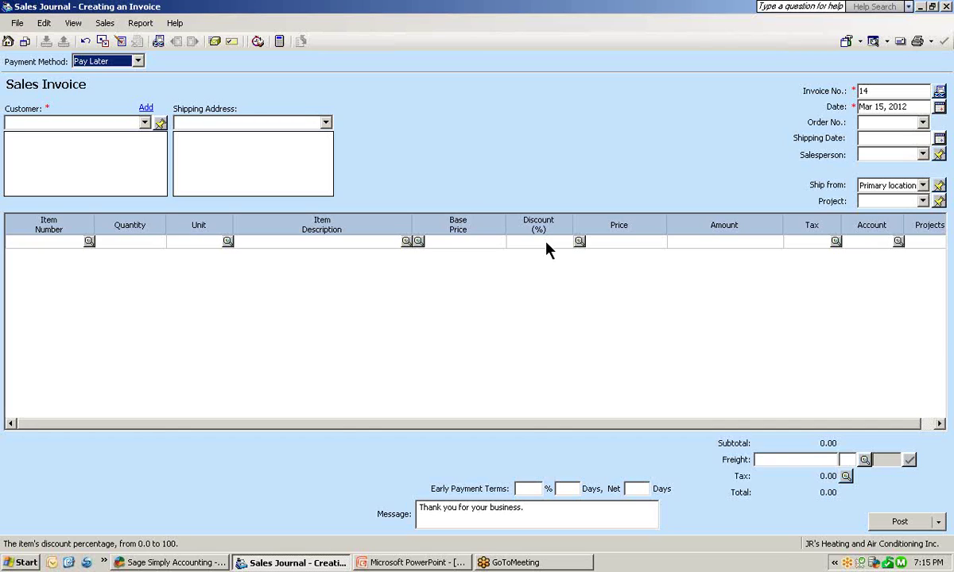
# Step: Hide the Projects and Disc. % columns in the Sales Invoices column settings of Customize Journal
pyautogui.click(73, 24)
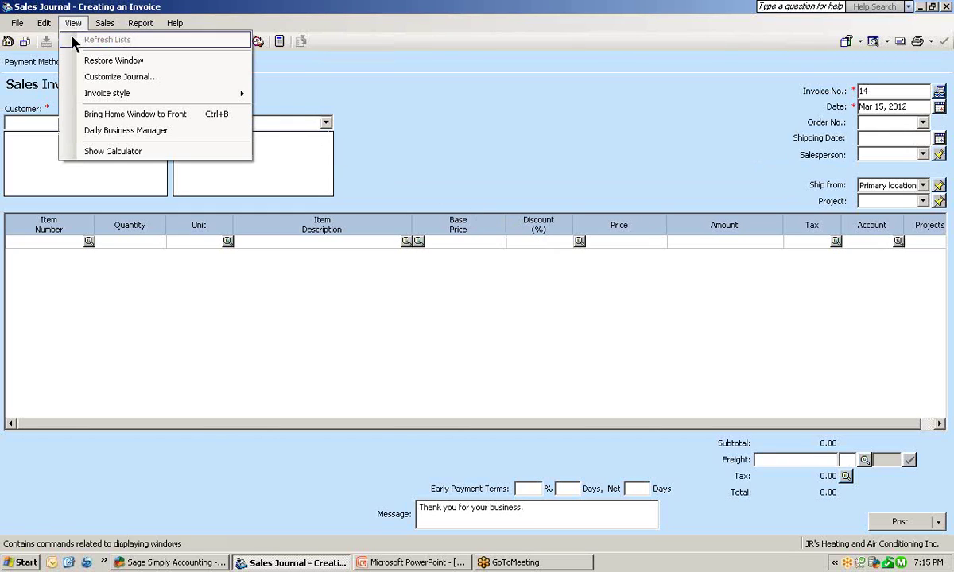
pyautogui.click(70, 82)
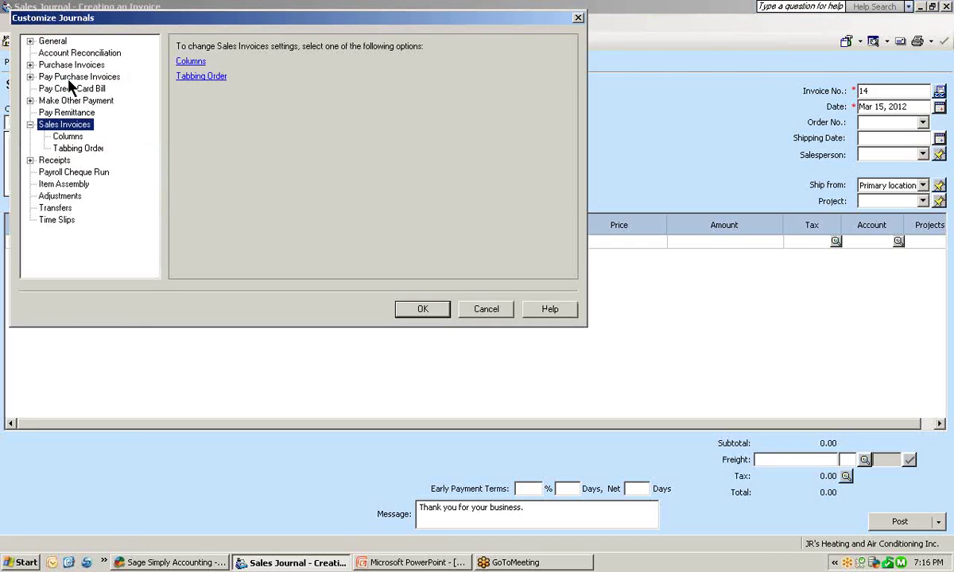
pyautogui.click(67, 137)
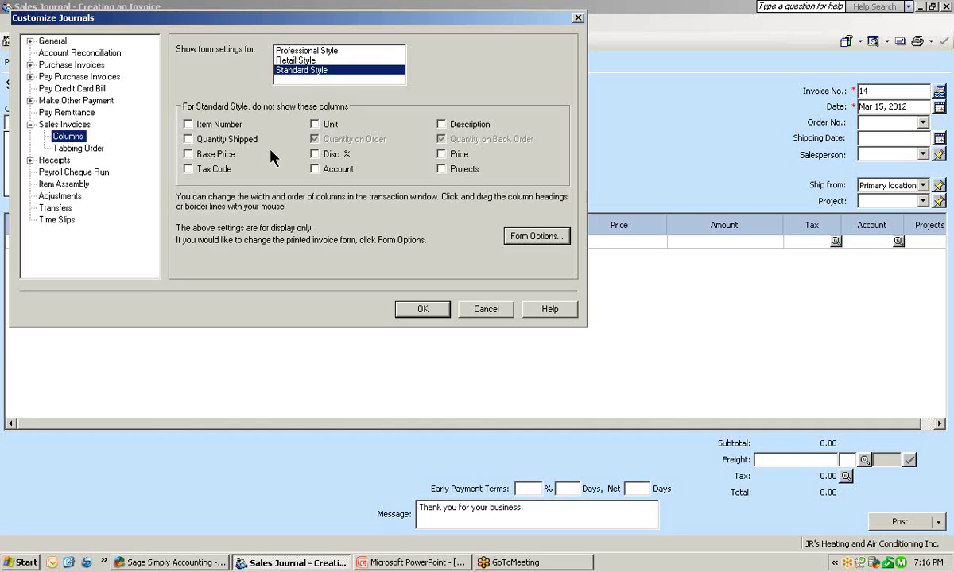
pyautogui.click(442, 169)
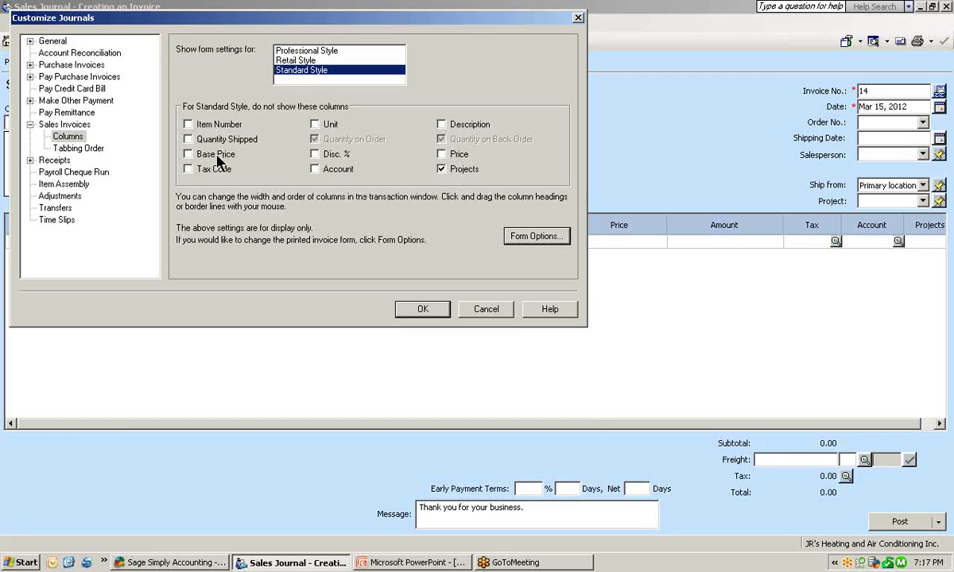
pyautogui.click(317, 158)
pyautogui.click(423, 309)
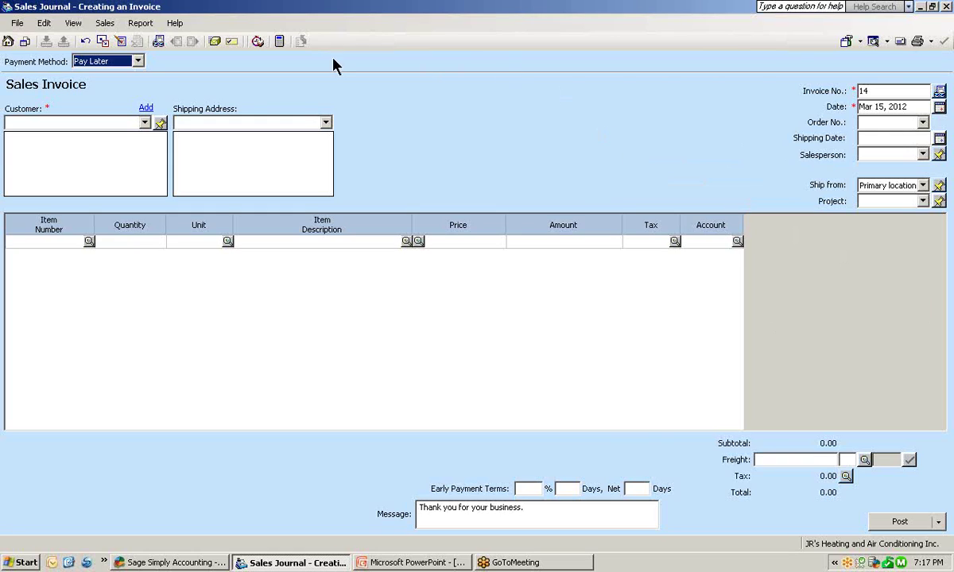
# Step: Restore the Sales Journal window to its default size, then maximize it so columns fill the grid
pyautogui.click(73, 24)
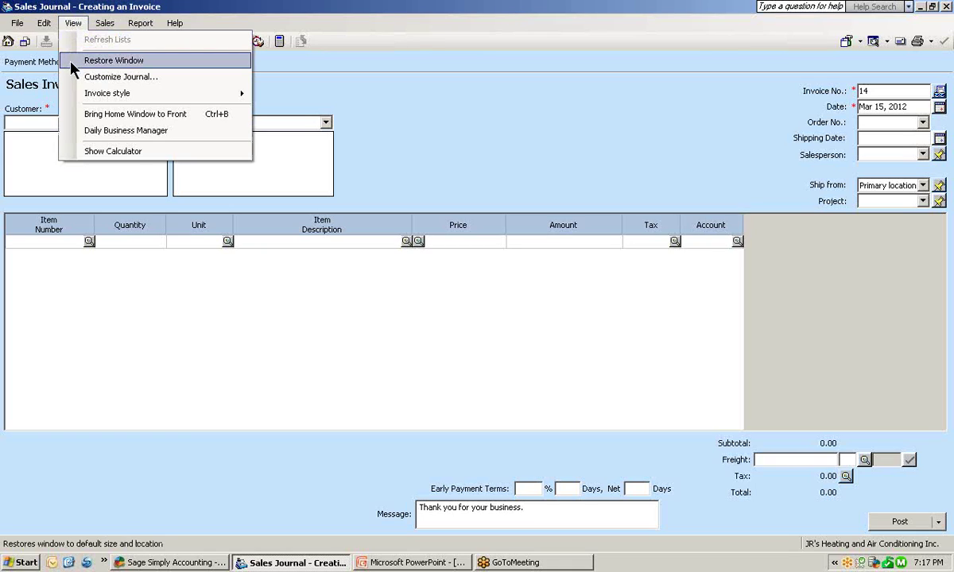
pyautogui.click(71, 63)
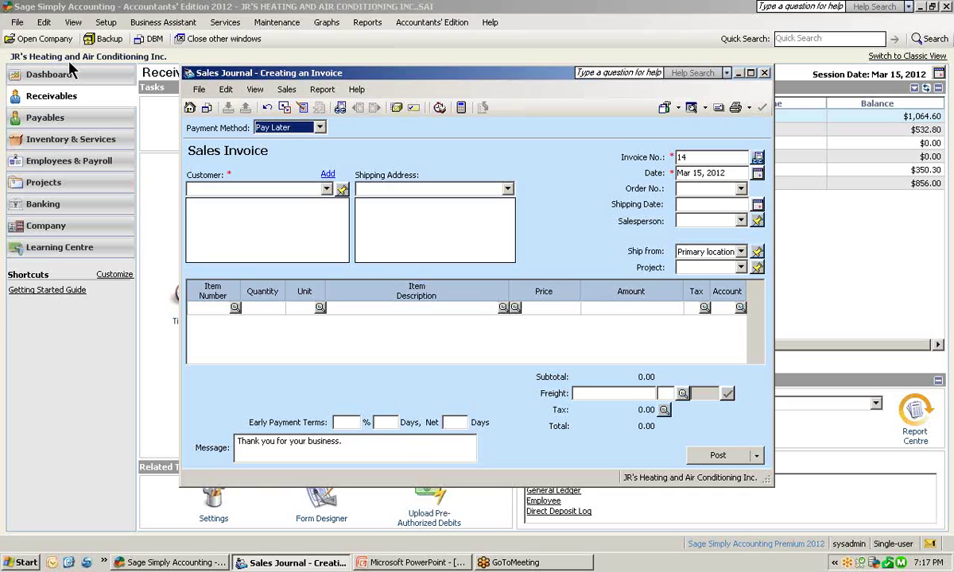
pyautogui.doubleClick(449, 73)
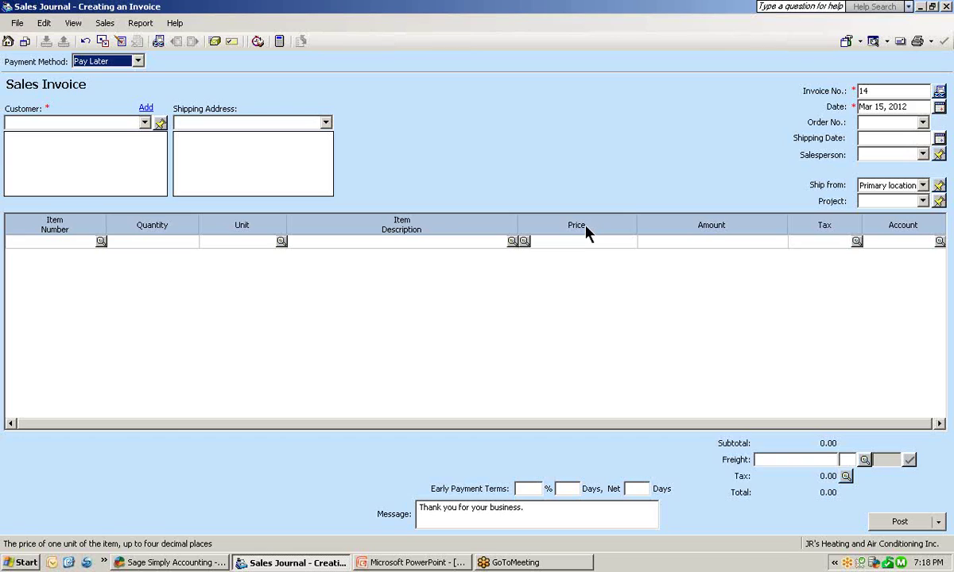
# Step: Move the Price column so it sits before Item Description on the sales invoice
pyautogui.press('Tab')
pyautogui.moveTo(586, 227); pyautogui.dragTo(522, 224)
pyautogui.moveTo(494, 227); pyautogui.dragTo(298, 226)
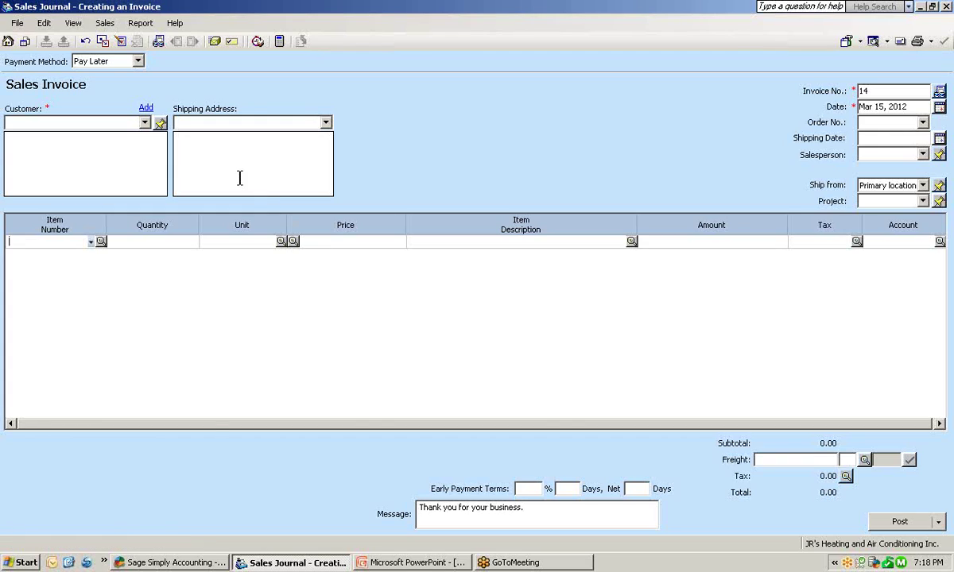
# Step: Select AAA Services Inc. as the customer and tab through the address fields to check the field order
pyautogui.click(143, 122)
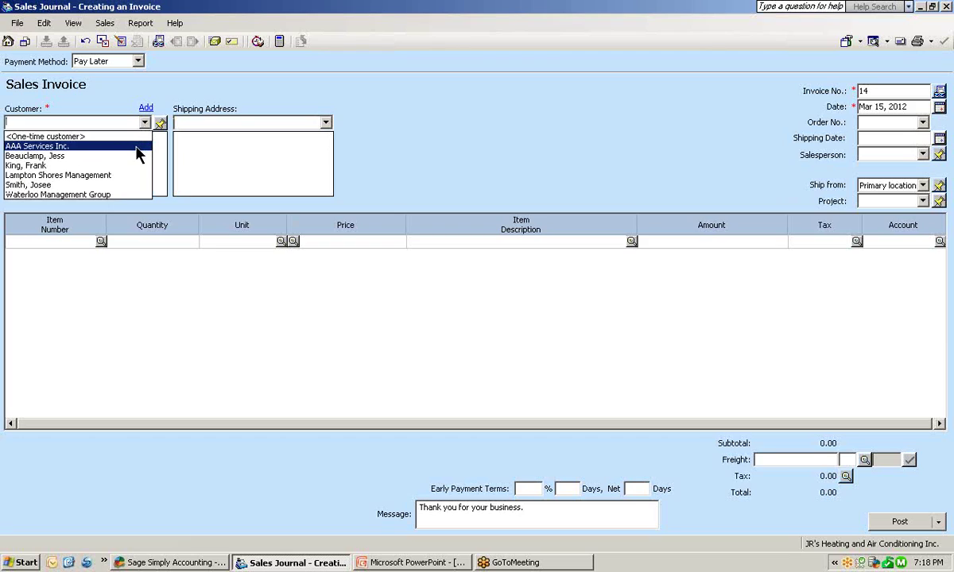
pyautogui.click(136, 147)
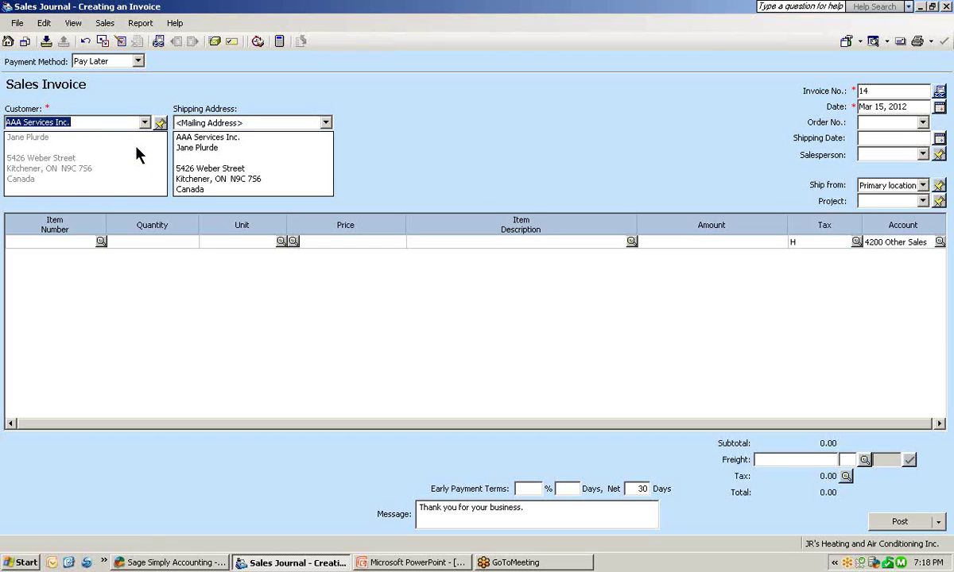
pyautogui.click(83, 123)
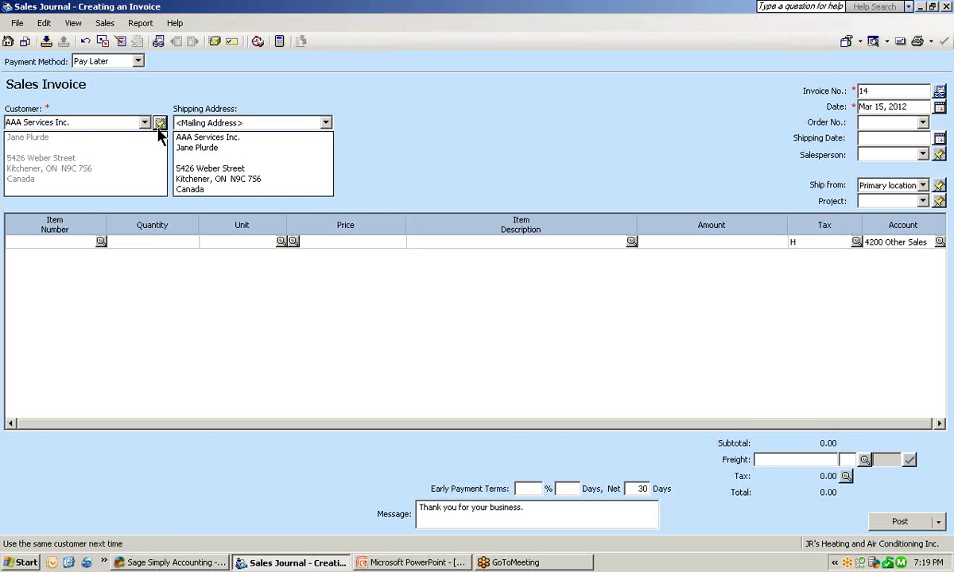
pyautogui.press('Tab')
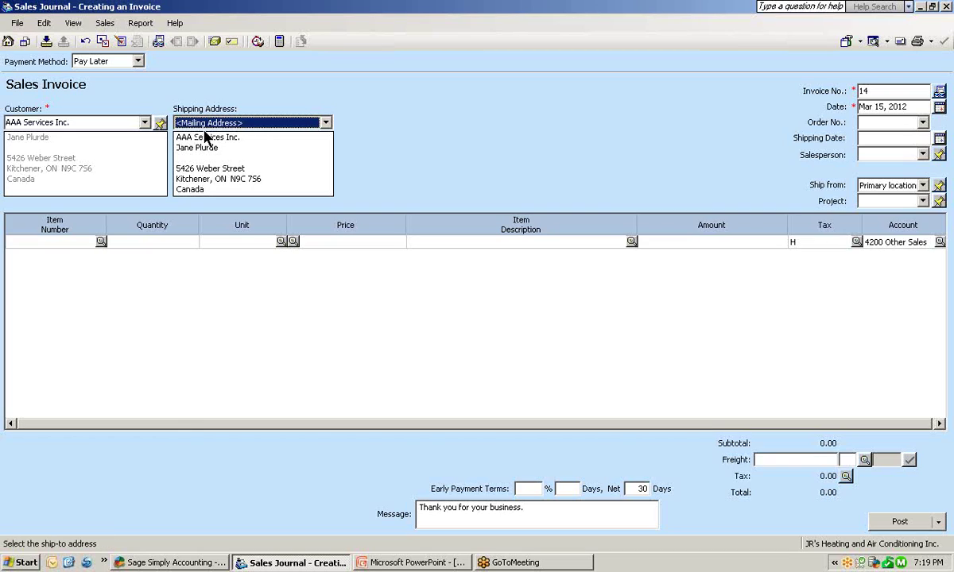
pyautogui.press('Tab')
pyautogui.press('Tab')
pyautogui.press('Tab')
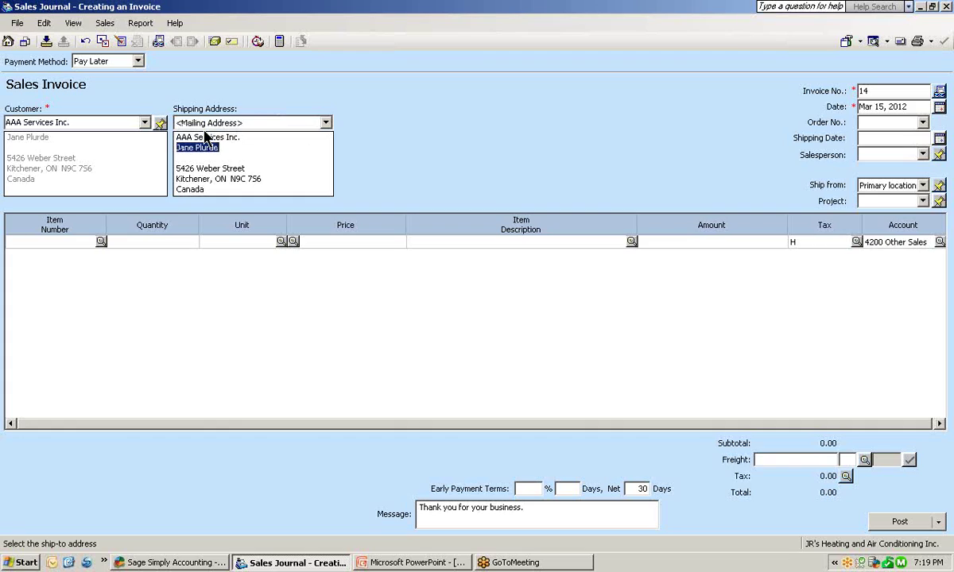
pyautogui.press('Tab')
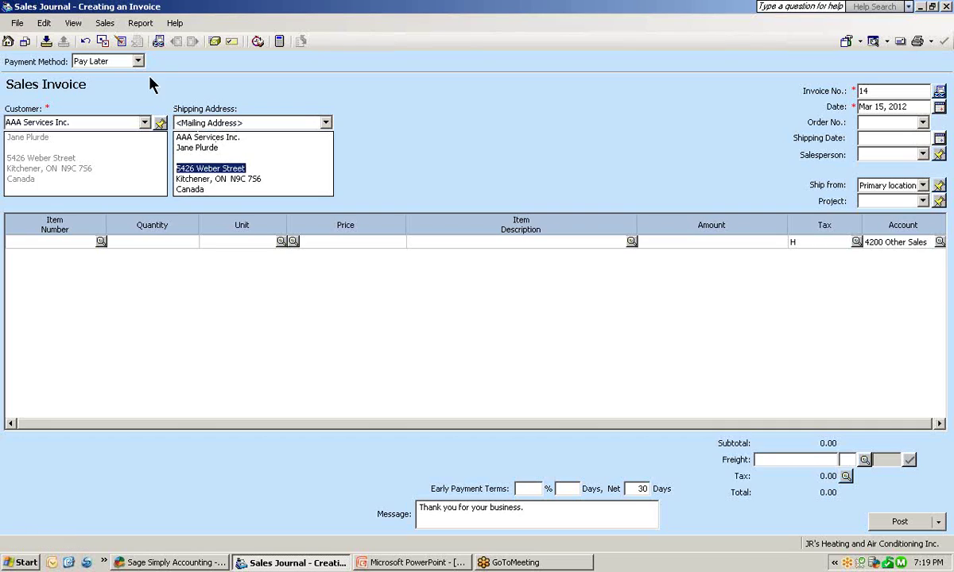
pyautogui.click(74, 24)
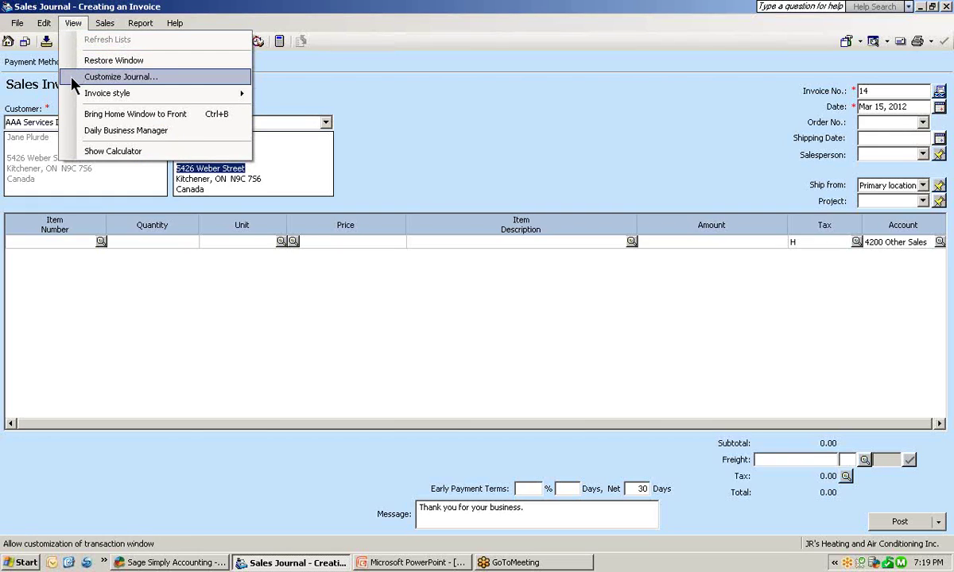
# Step: Switch the sales invoice tabbing order to custom and remove Customer Name Pushpin
pyautogui.click(103, 76)
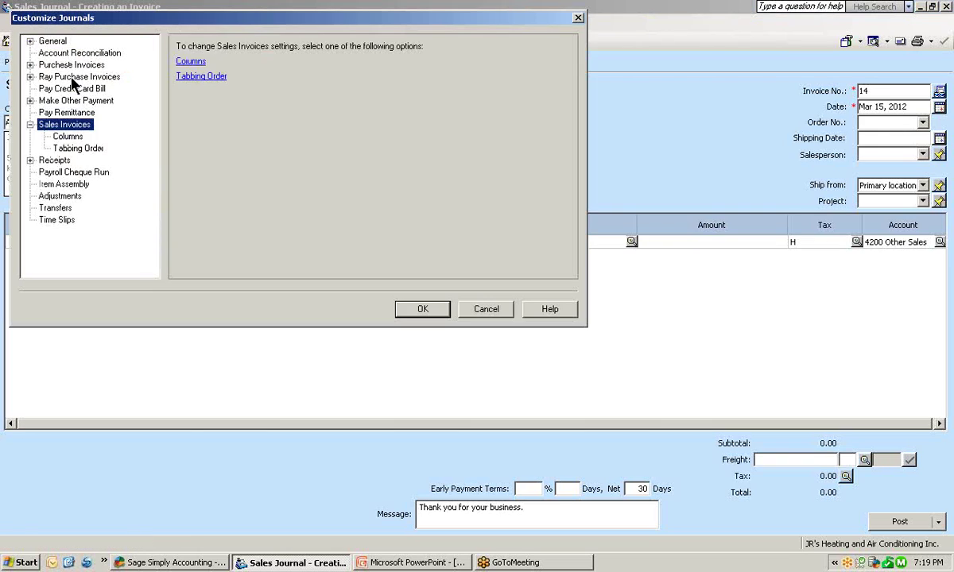
pyautogui.click(76, 149)
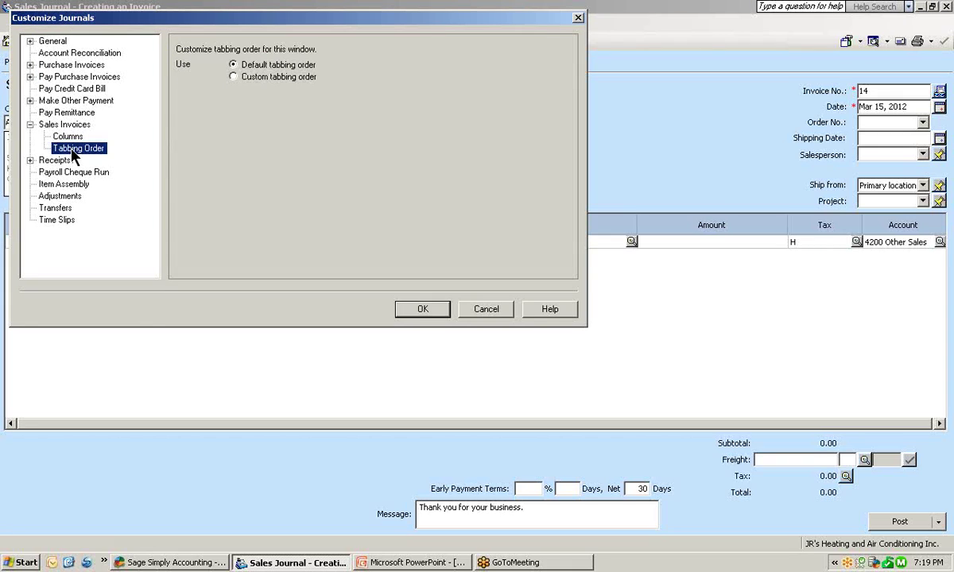
pyautogui.click(234, 77)
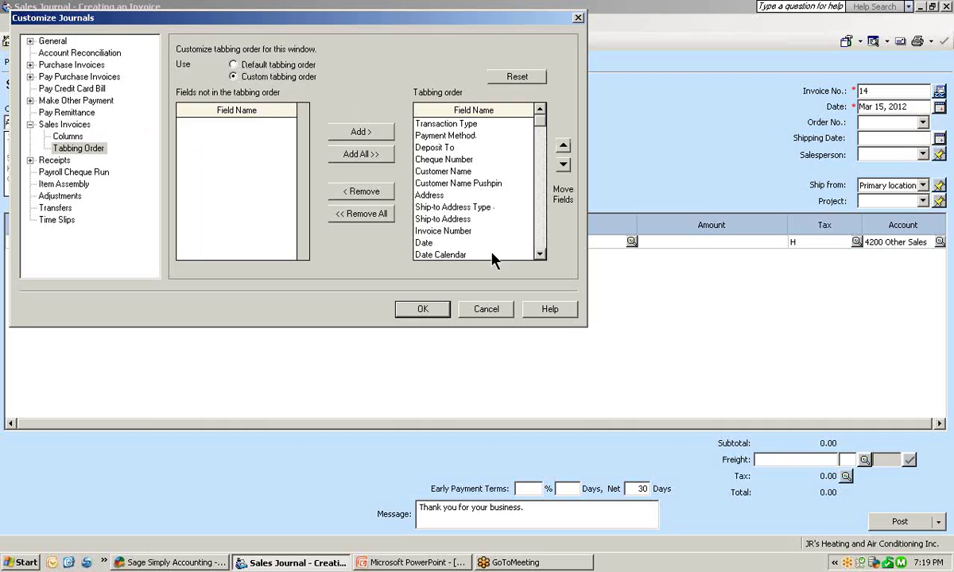
pyautogui.click(496, 184)
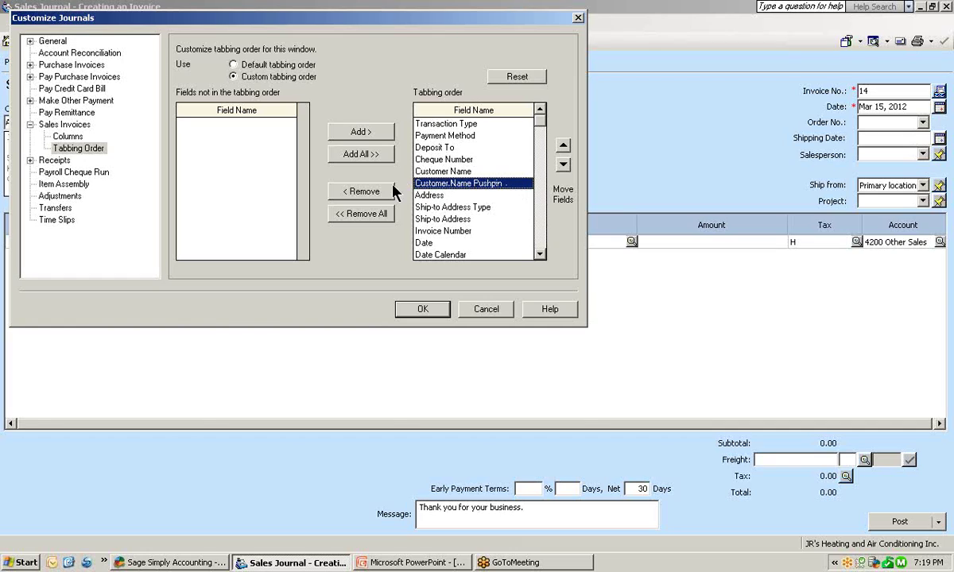
pyautogui.click(361, 191)
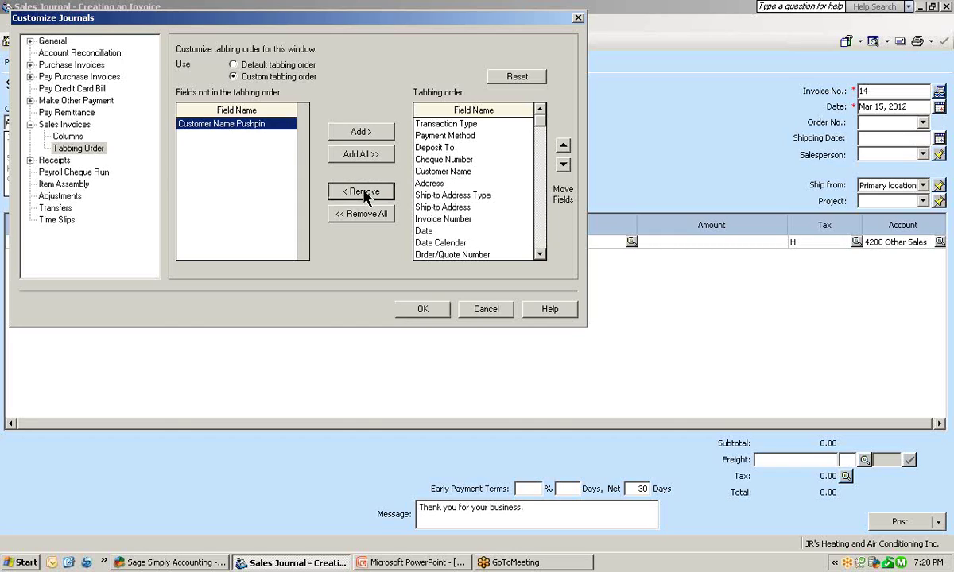
# Step: Remove Date Calendar, Order/Quote Number and Ship Date Calendar from the tabbing order and save it
pyautogui.click(539, 254)
pyautogui.click(539, 254)
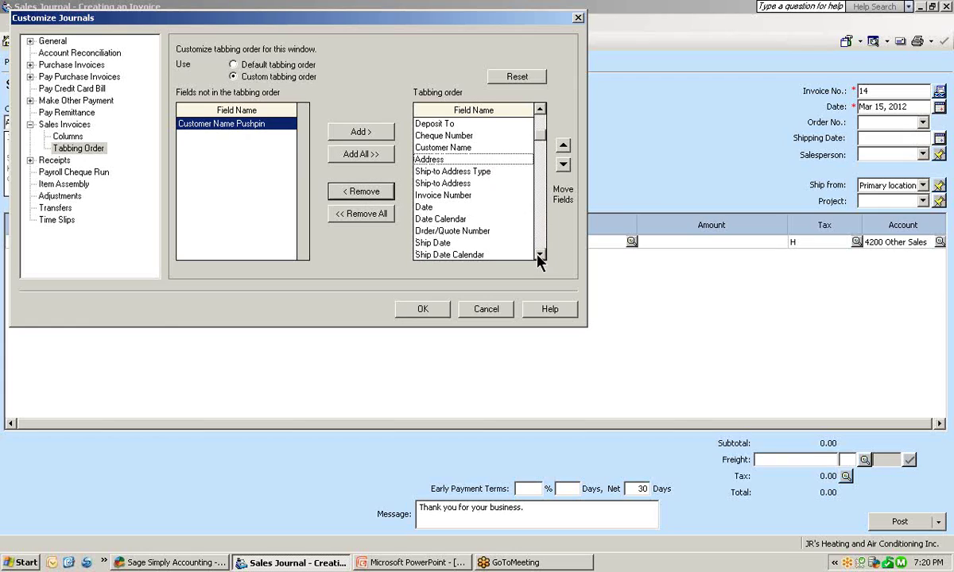
pyautogui.click(473, 219)
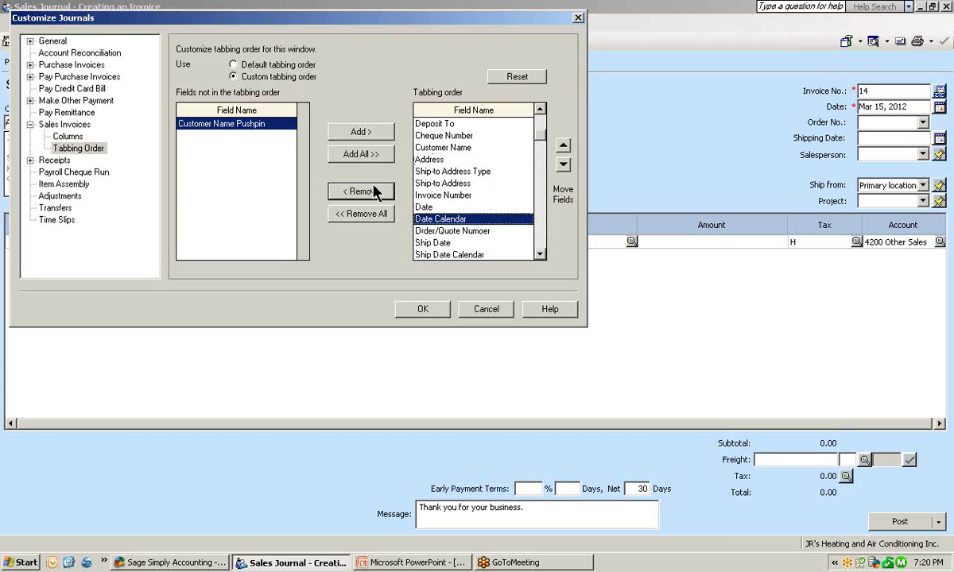
pyautogui.click(356, 191)
pyautogui.click(453, 219)
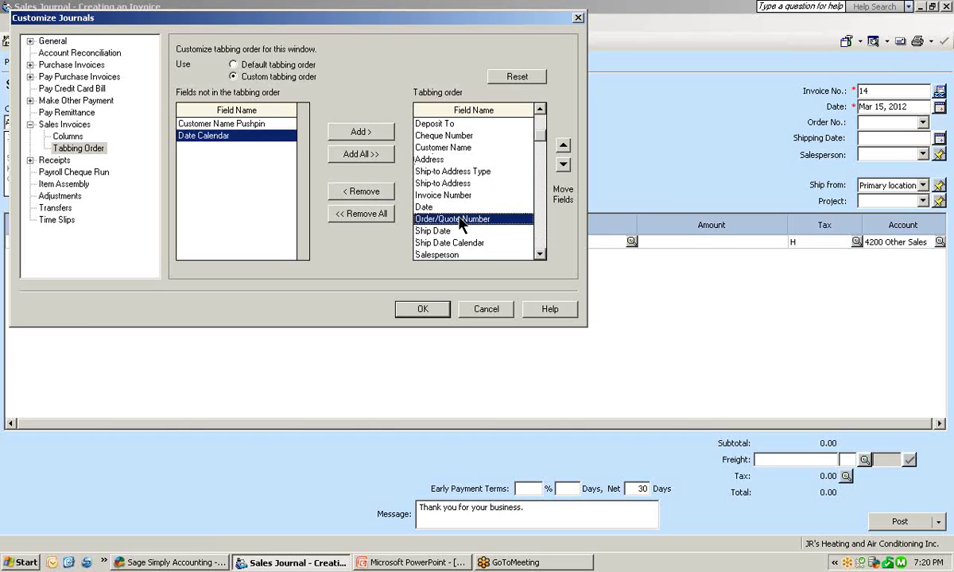
pyautogui.click(385, 197)
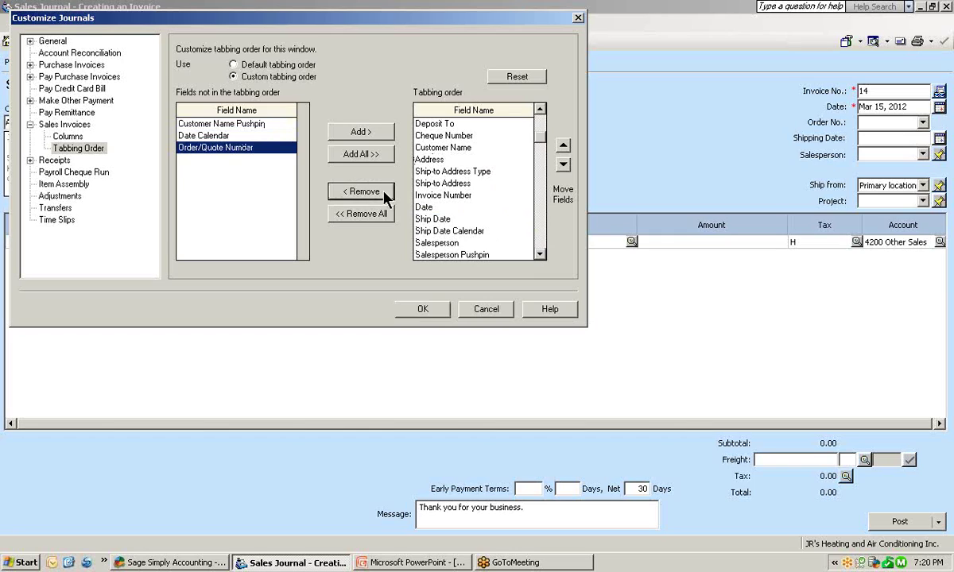
pyautogui.click(464, 232)
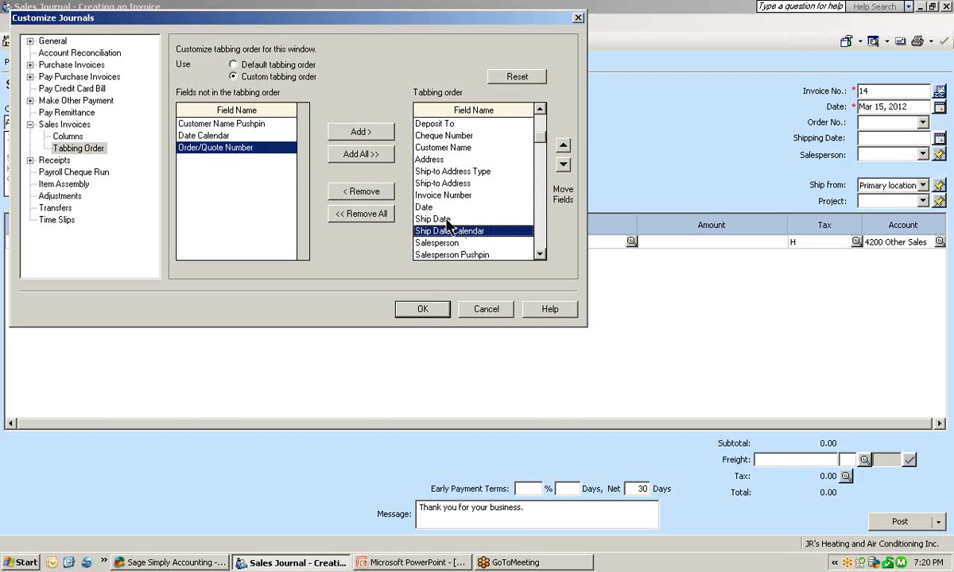
pyautogui.click(376, 193)
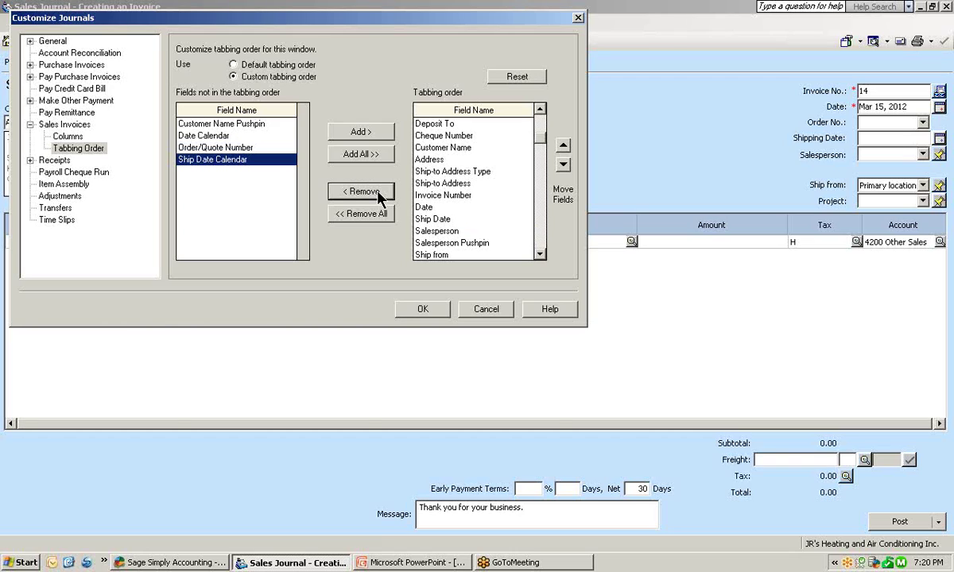
pyautogui.click(427, 313)
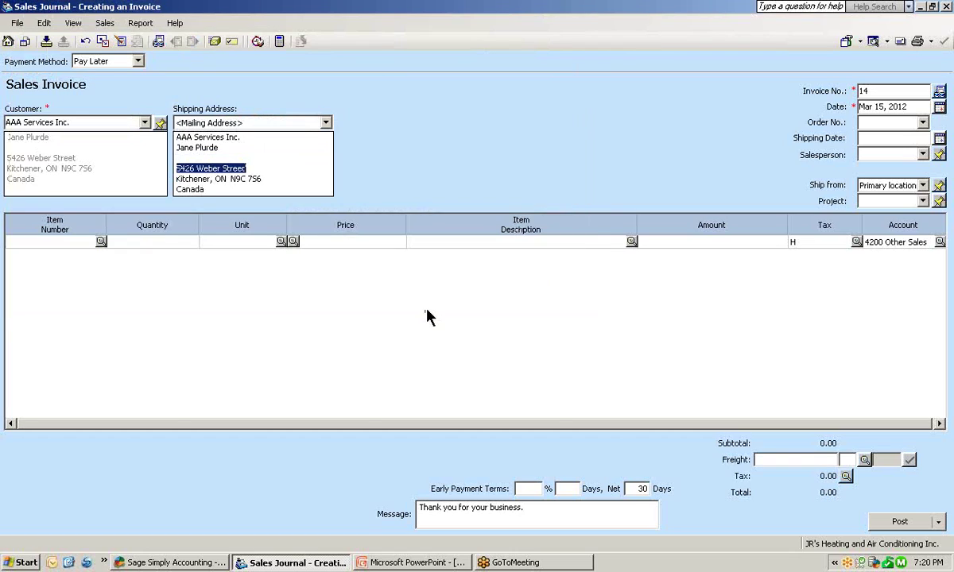
# Step: Tab from the Customer field to verify the new order, then close the Sales Journal
pyautogui.click(94, 123)
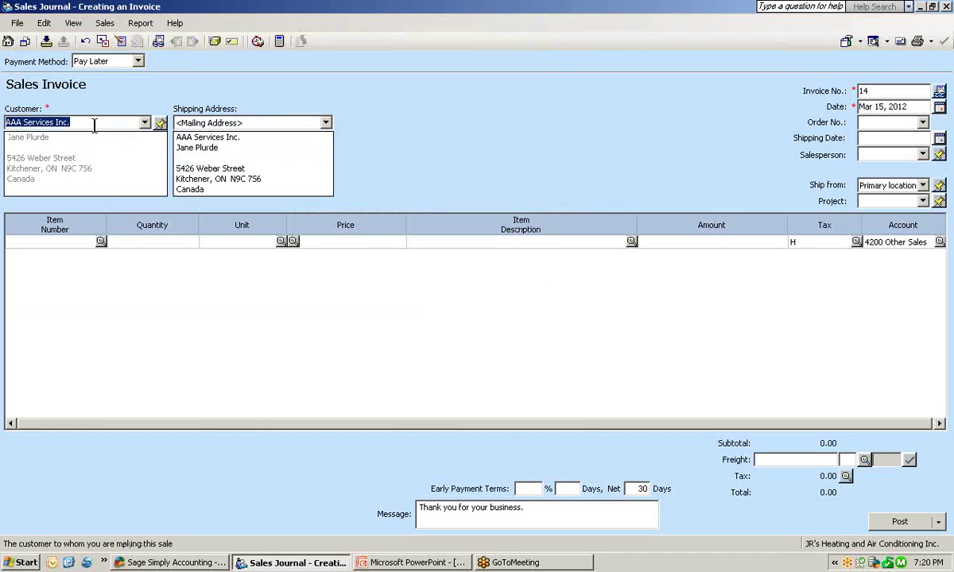
pyautogui.press('Tab')
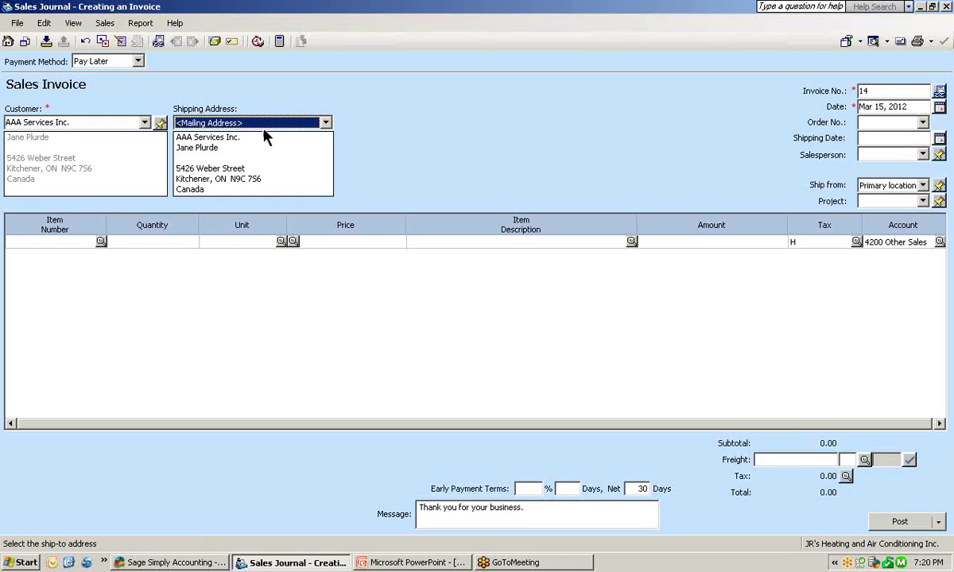
pyautogui.click(18, 24)
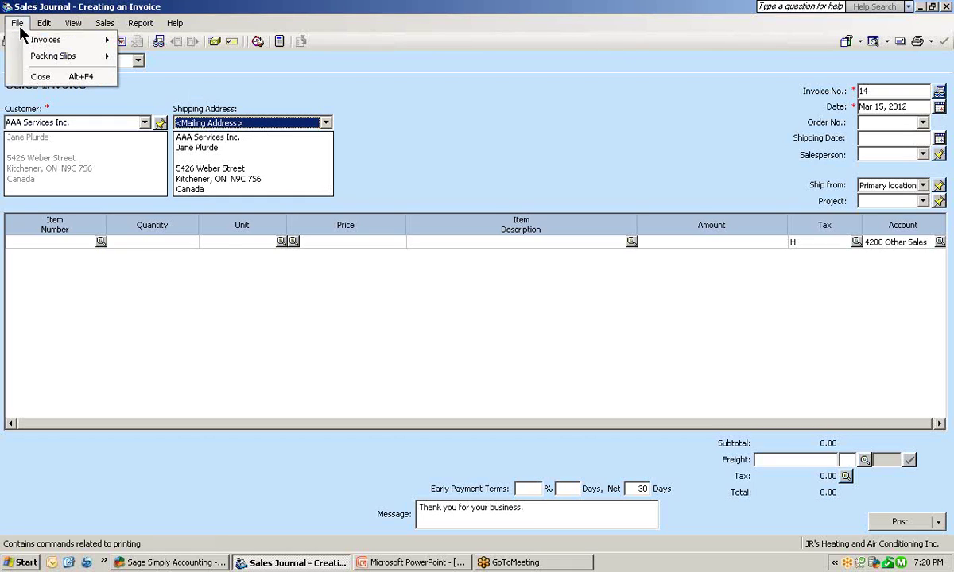
pyautogui.click(23, 76)
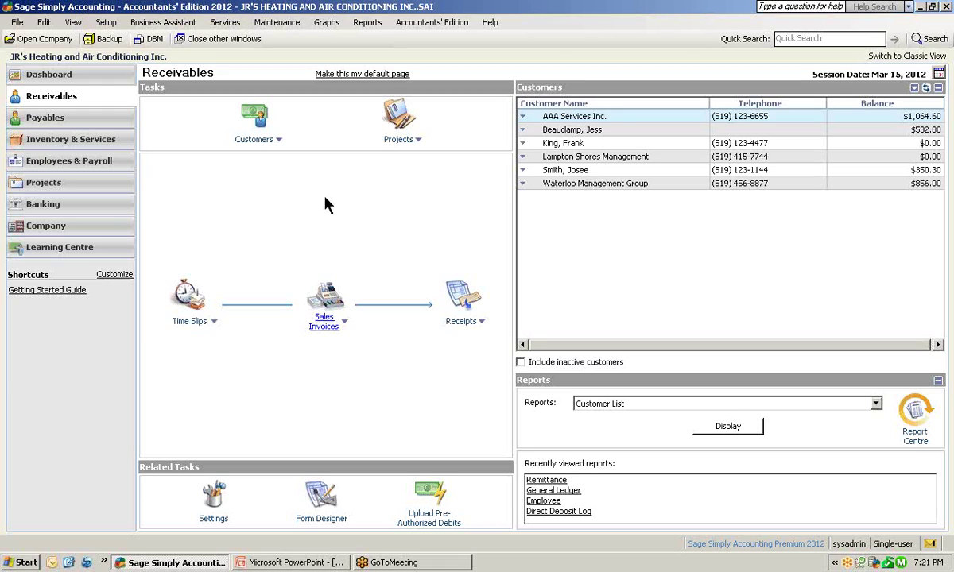
# Step: Create a new receipt from the Receipts menu on the Receivables page
pyautogui.click(481, 322)
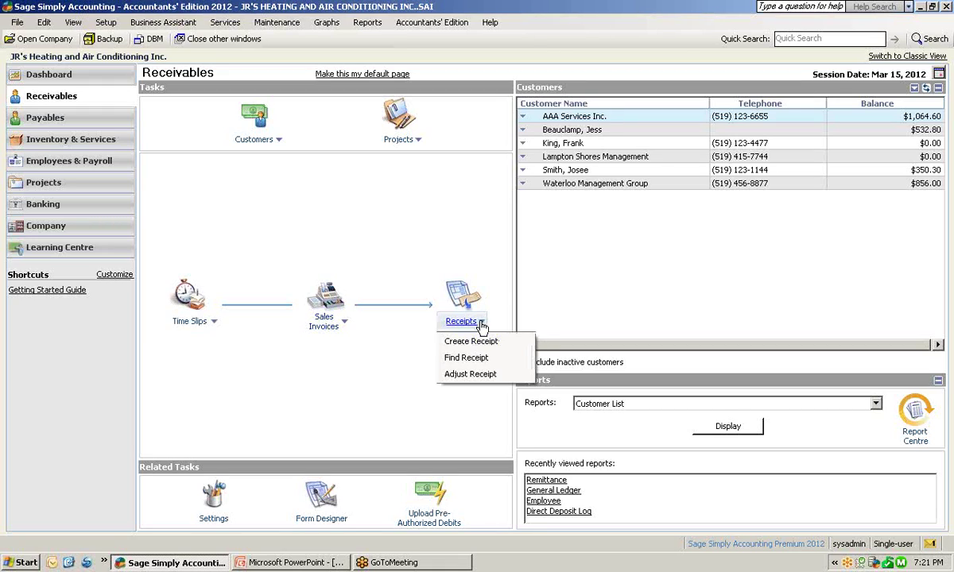
pyautogui.click(475, 341)
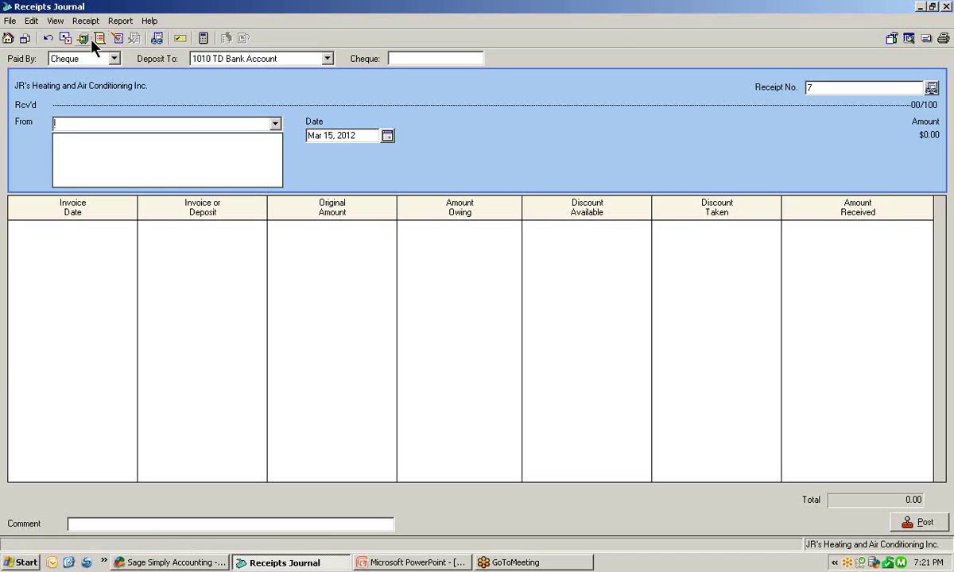
# Step: Hide the Discount Available and Discount Taken columns in the Receipts Journal column settings
pyautogui.click(55, 22)
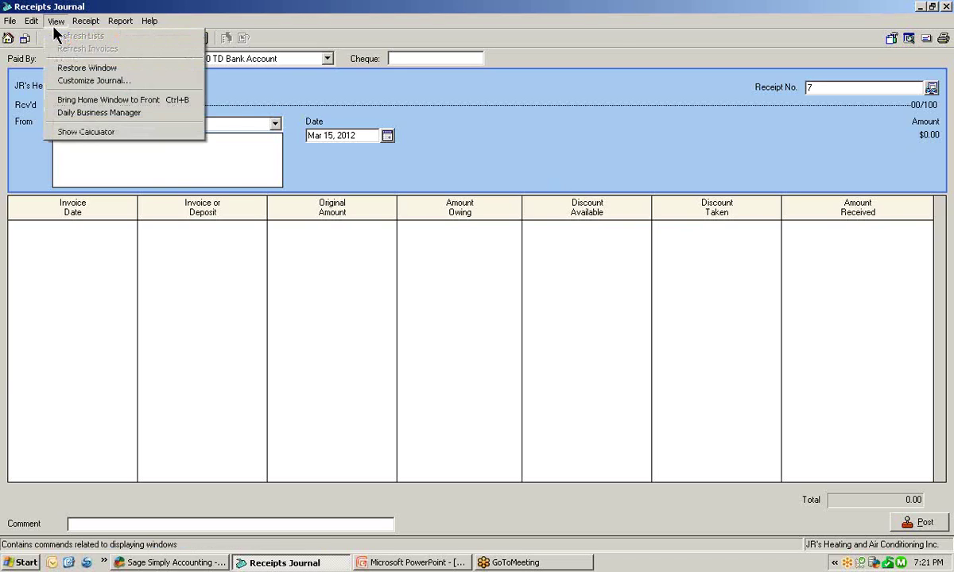
pyautogui.click(56, 82)
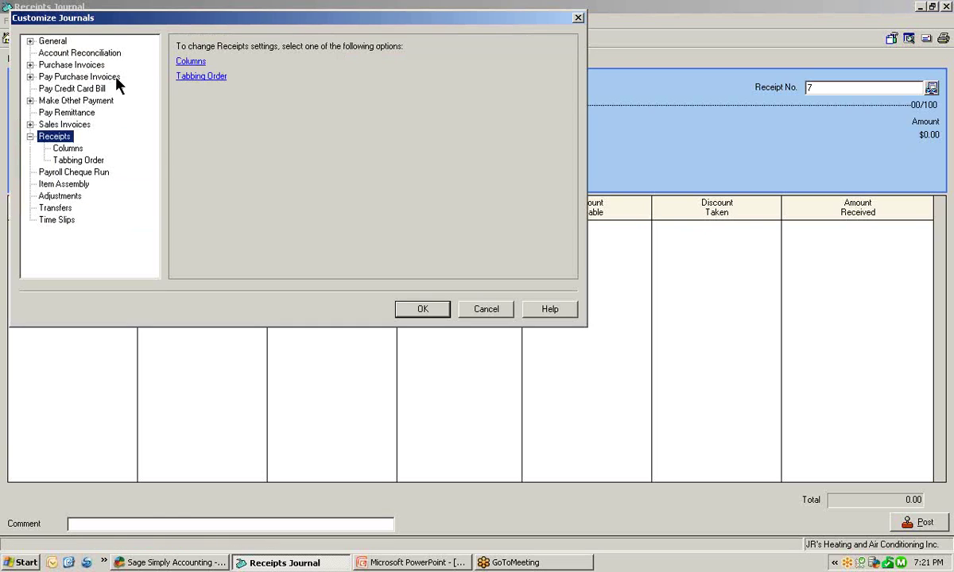
pyautogui.click(183, 64)
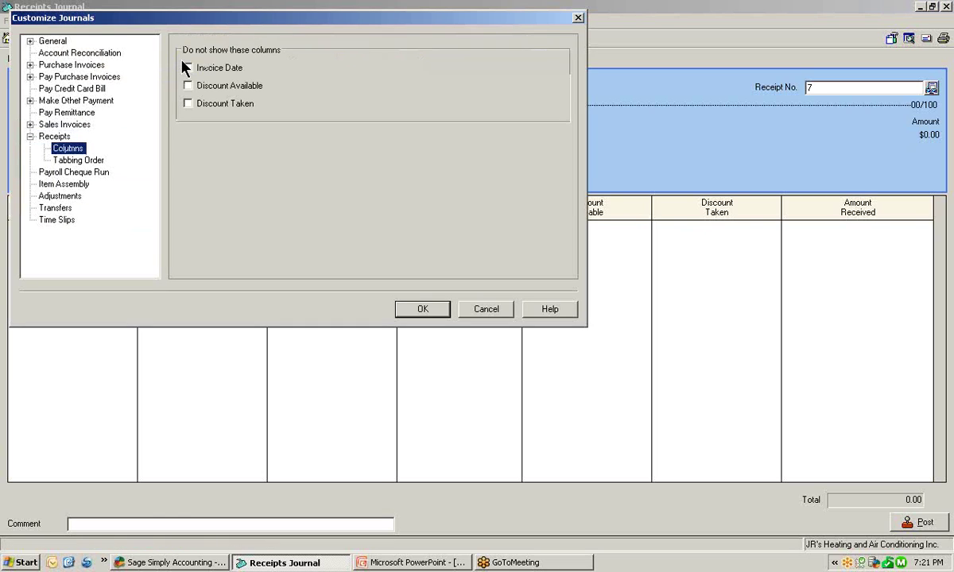
pyautogui.click(188, 86)
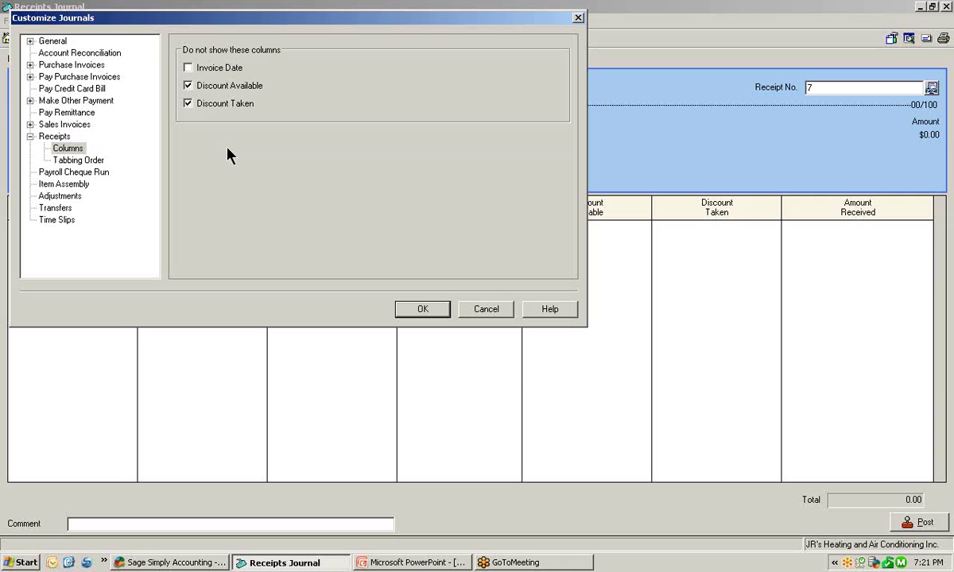
pyautogui.click(425, 315)
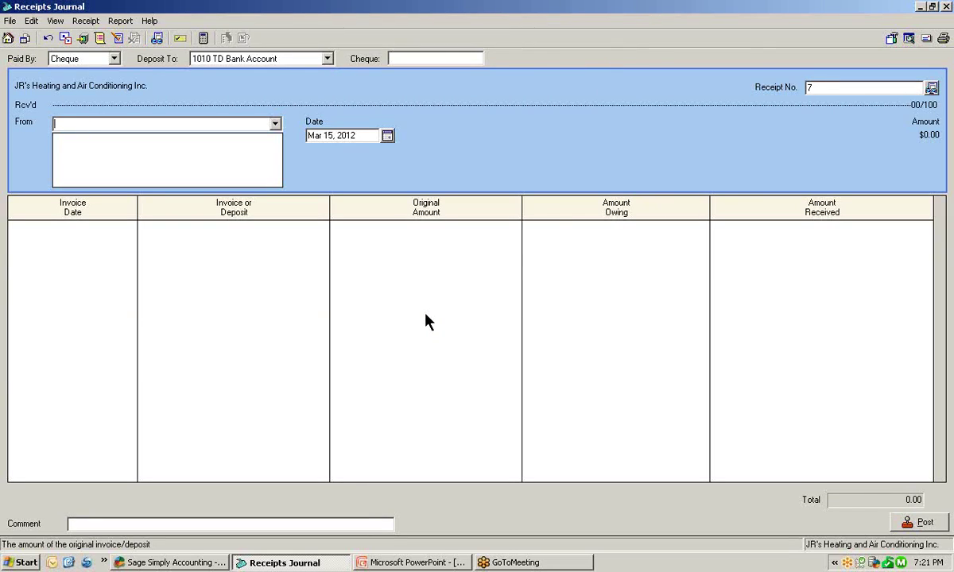
# Step: Close the Receipts Journal and create a new purchase invoice from the Payables page
pyautogui.click(946, 7)
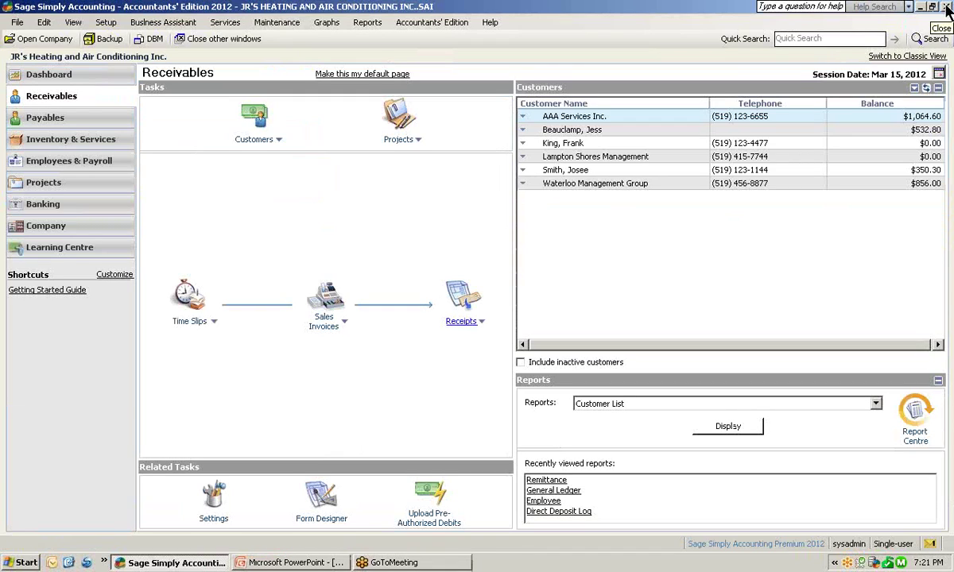
pyautogui.click(77, 123)
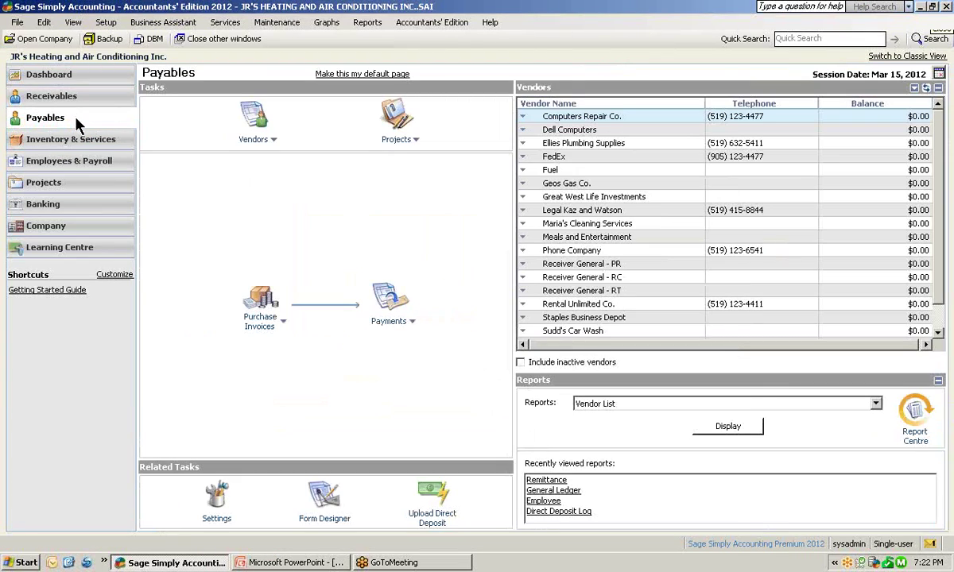
pyautogui.moveTo(278, 331)
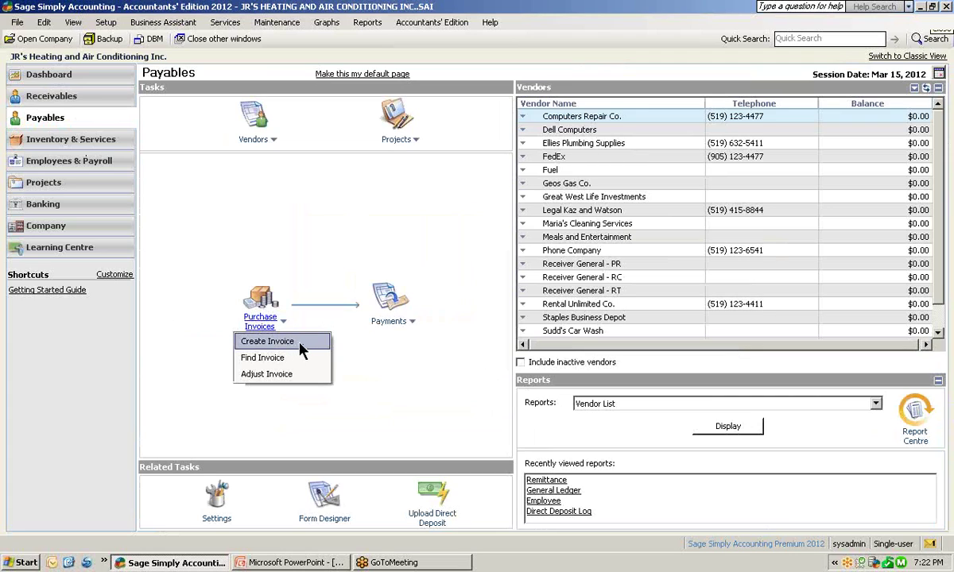
pyautogui.click(300, 350)
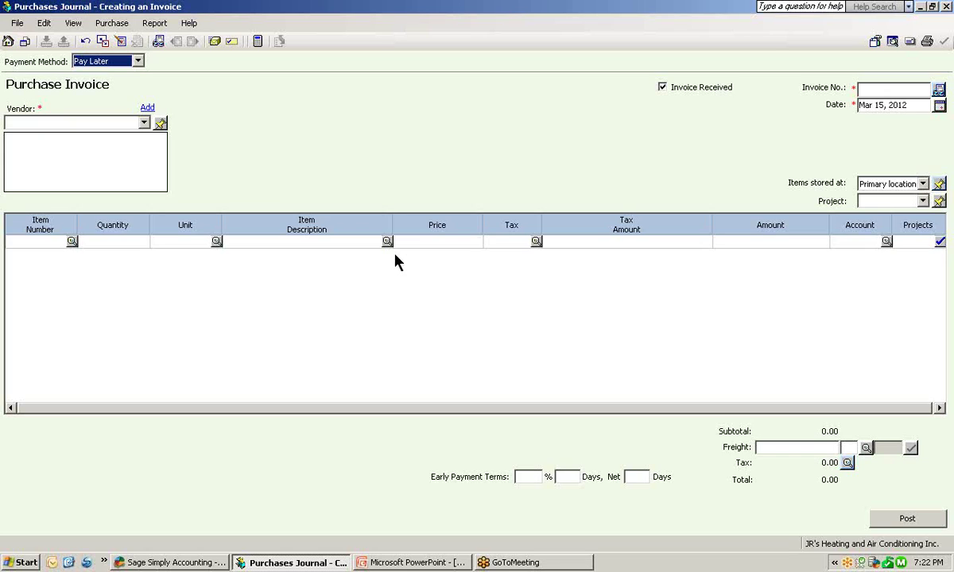
# Step: In Customize Journal Columns, hide the purchase invoice's Item Number, Unit, Quantity Received, Projects and Price columns
pyautogui.click(79, 30)
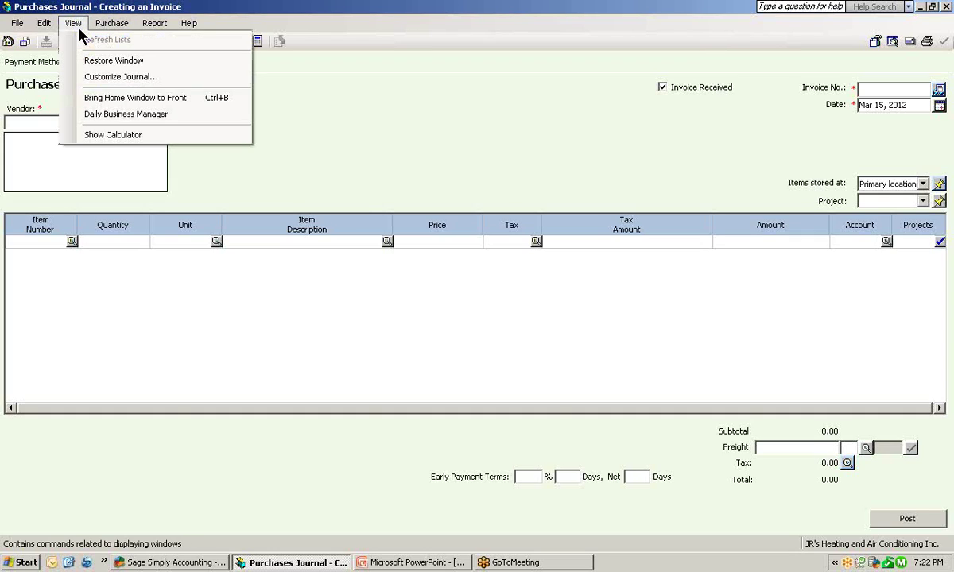
pyautogui.click(72, 76)
pyautogui.click(69, 78)
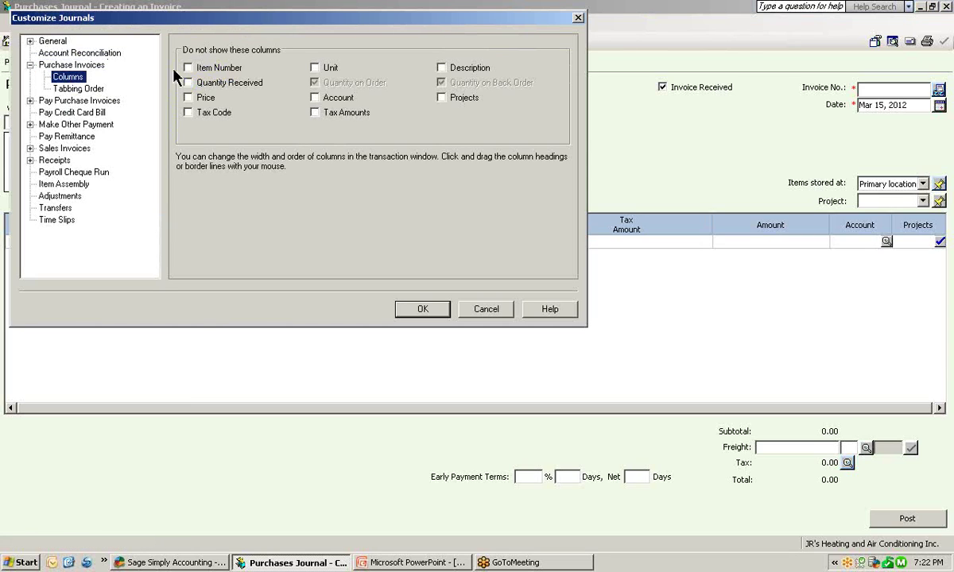
pyautogui.click(201, 73)
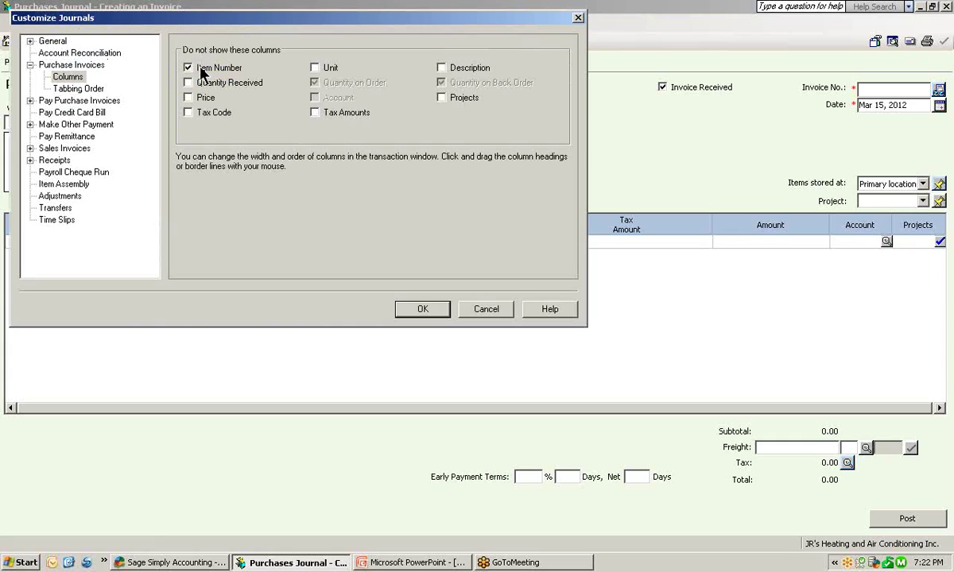
pyautogui.click(315, 70)
pyautogui.click(240, 85)
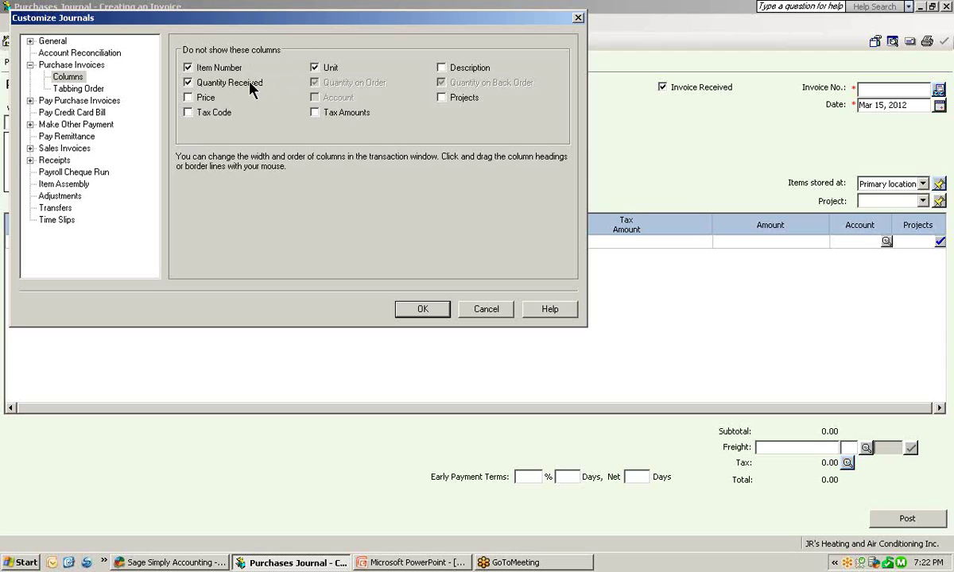
pyautogui.click(441, 98)
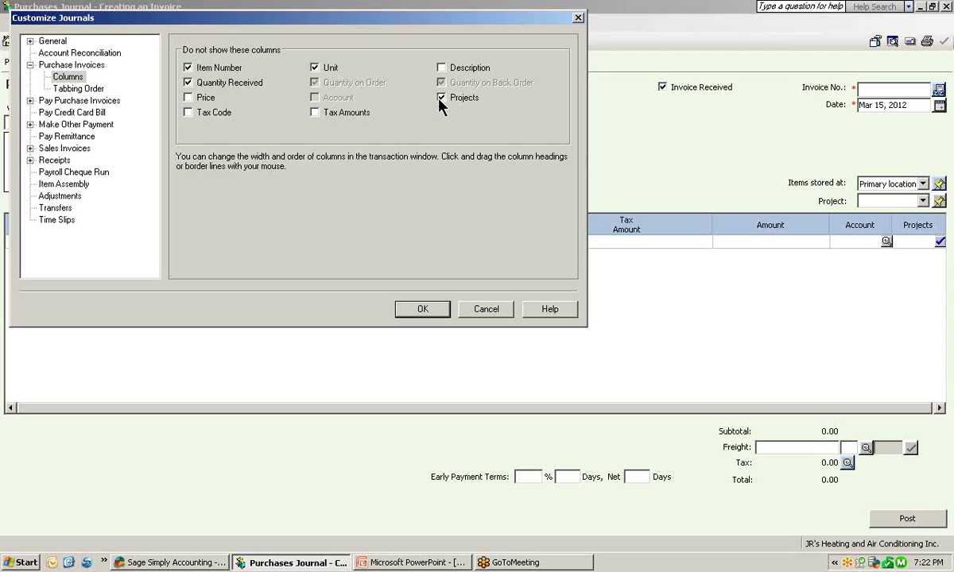
pyautogui.click(203, 97)
pyautogui.click(423, 309)
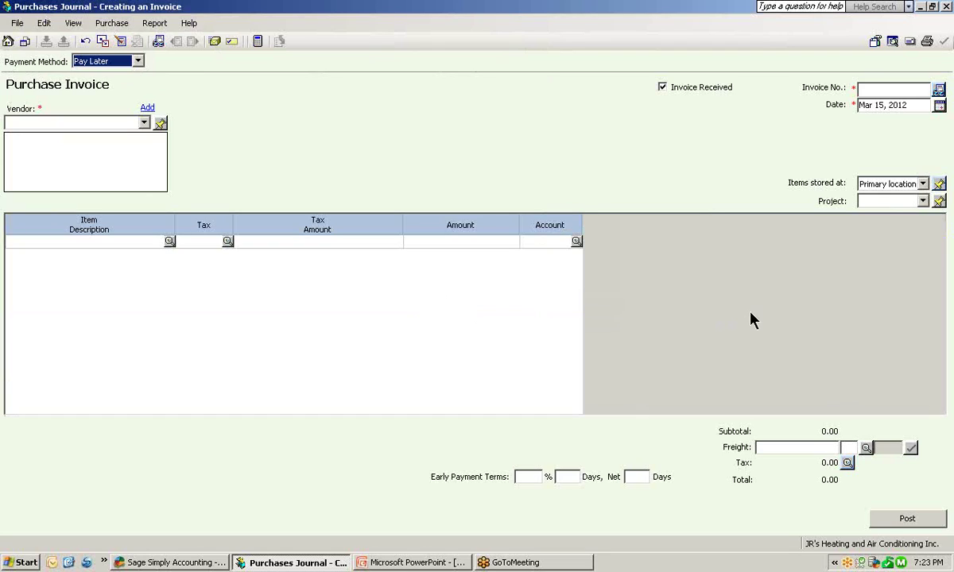
# Step: Restore the Purchases Journal window, then maximize it so the five columns span the grid
pyautogui.click(80, 27)
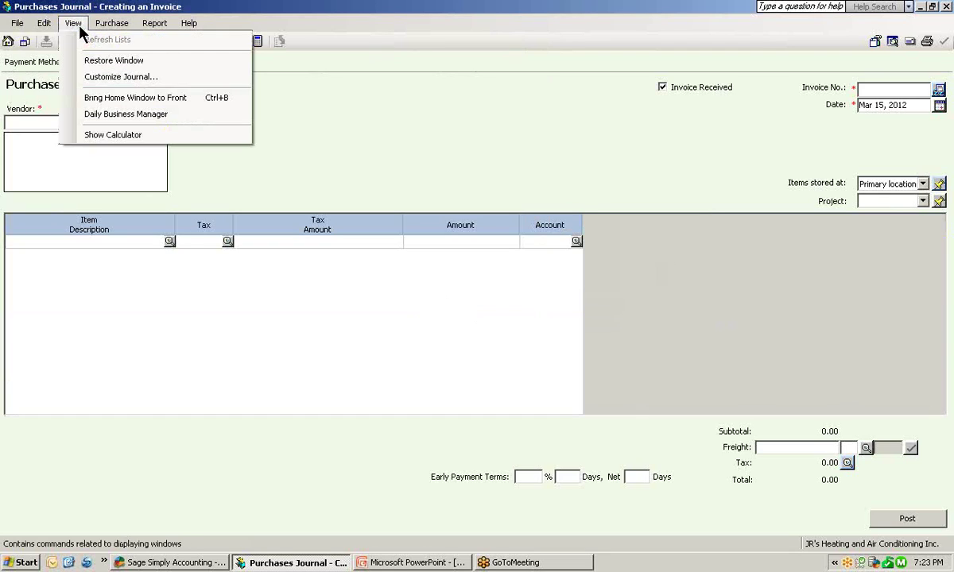
pyautogui.click(79, 67)
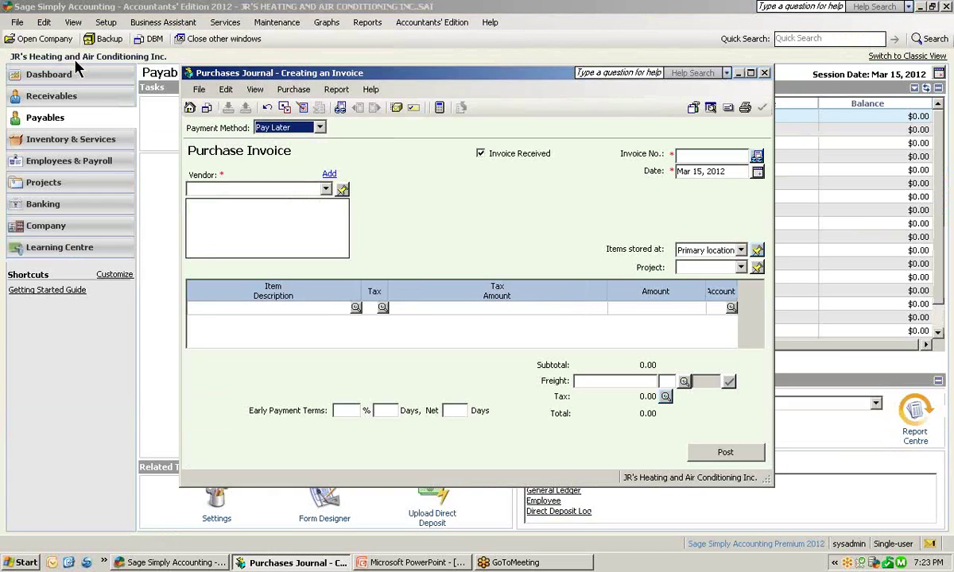
pyautogui.doubleClick(426, 79)
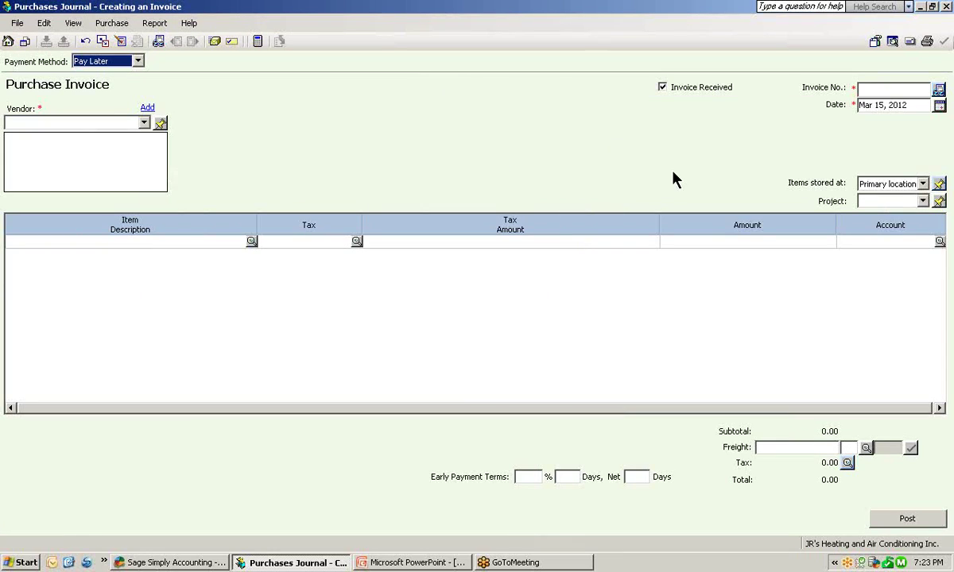
# Step: Move the Amount column between Item Description and Tax, then check the new column order
pyautogui.press('Tab')
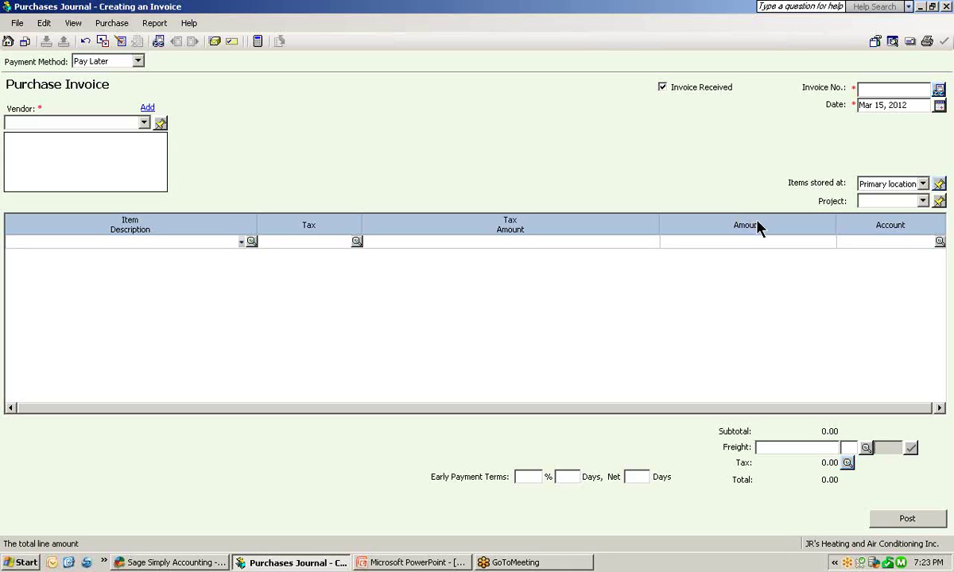
pyautogui.moveTo(758, 229); pyautogui.dragTo(273, 219)
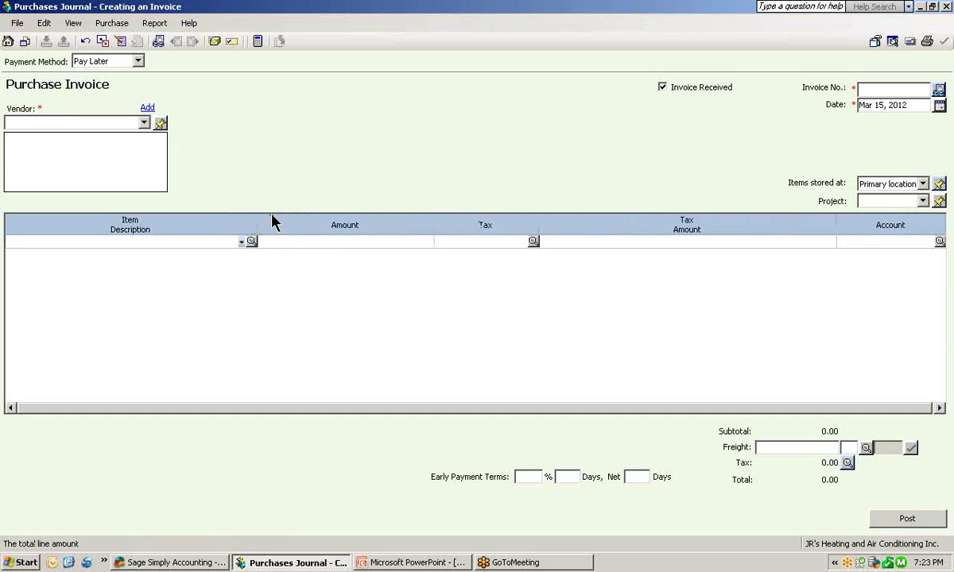
pyautogui.click(382, 242)
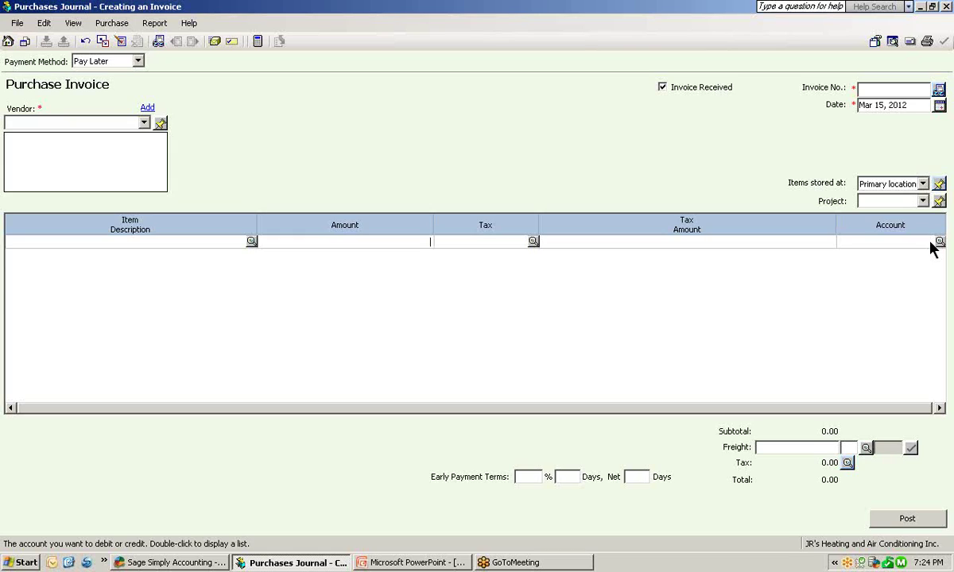
pyautogui.click(70, 27)
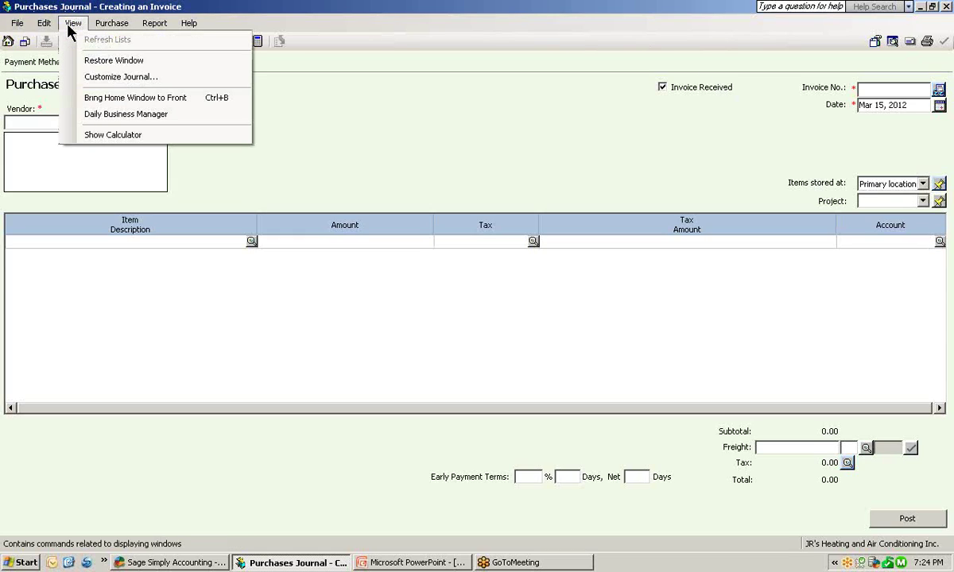
pyautogui.click(70, 77)
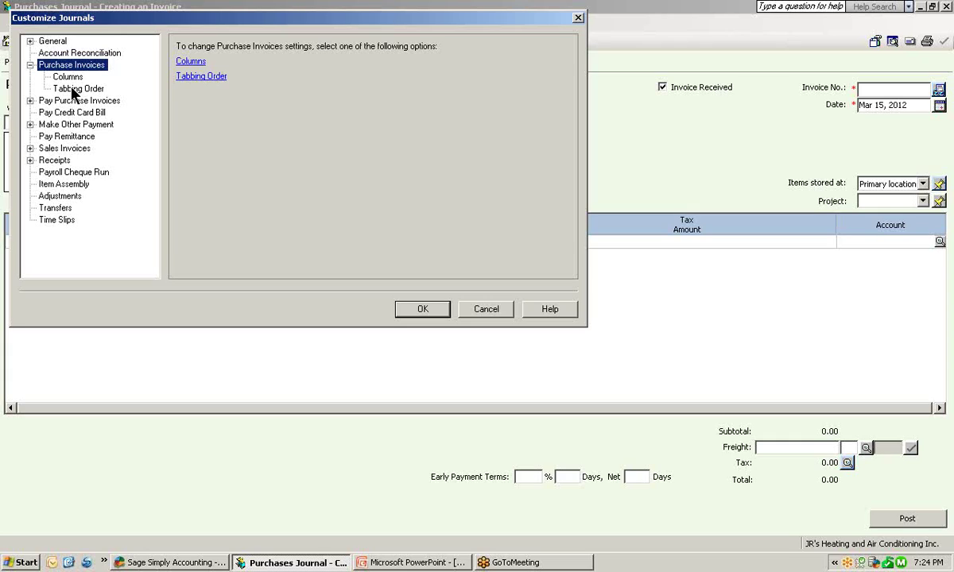
pyautogui.click(487, 309)
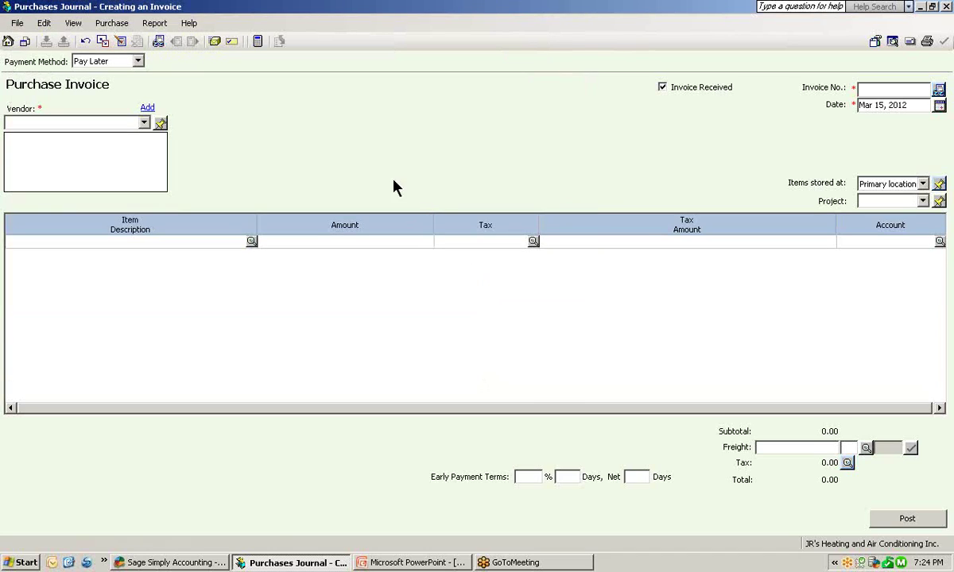
pyautogui.click(18, 24)
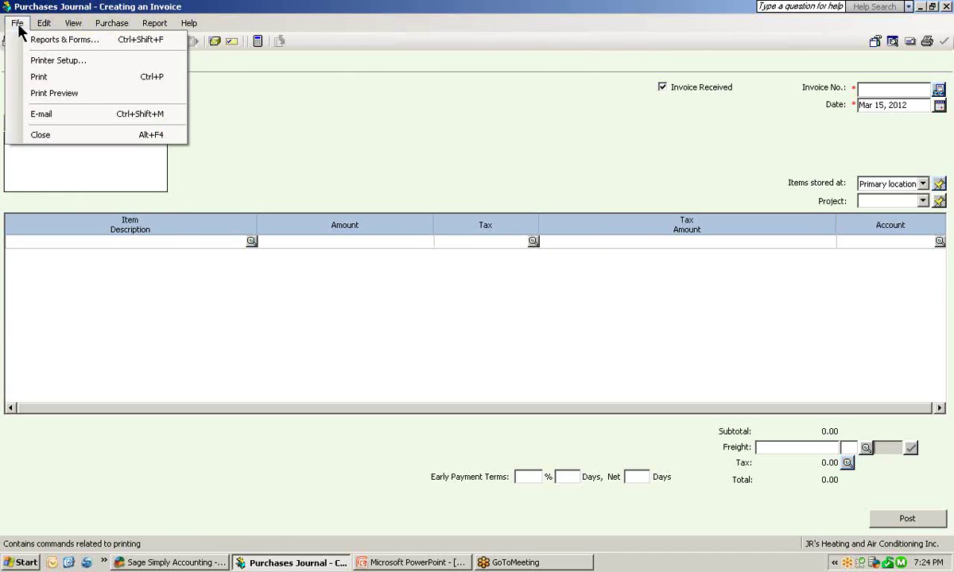
# Step: Close the purchase invoice and start a Pay Purchase Invoices payment from the Payables page
pyautogui.click(33, 135)
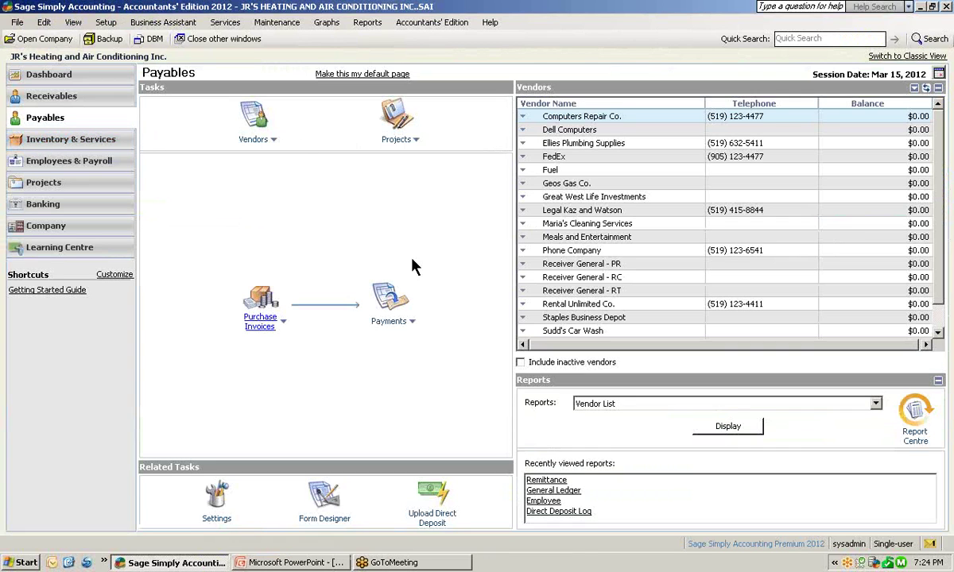
pyautogui.click(411, 322)
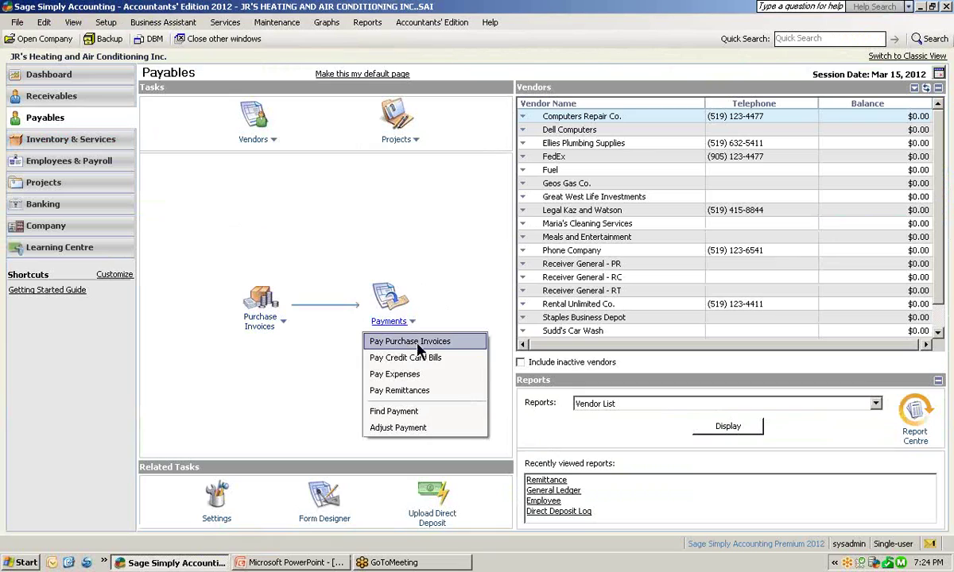
pyautogui.click(465, 352)
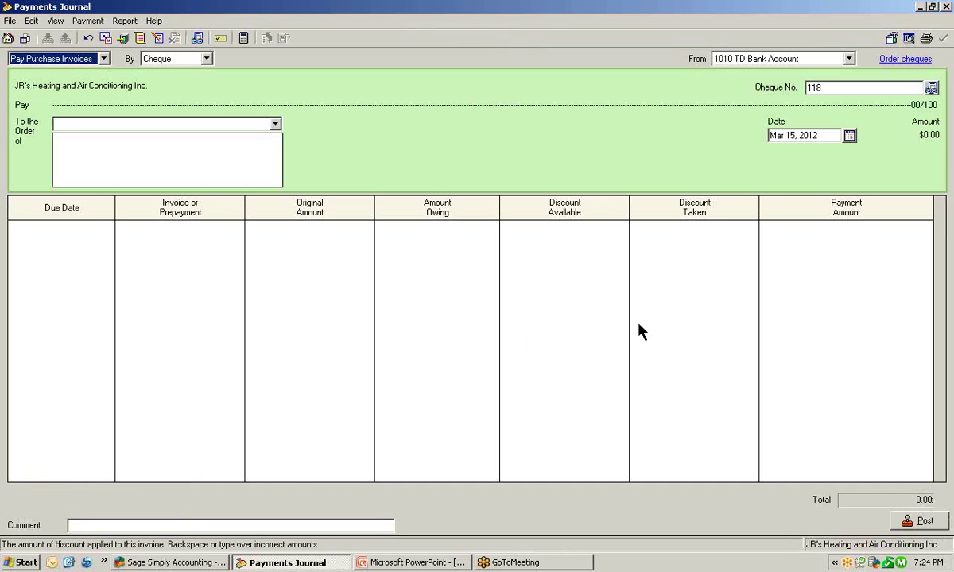
# Step: Hide the Discount Available and Discount Taken columns in the Payments Journal's customization settings
pyautogui.click(55, 21)
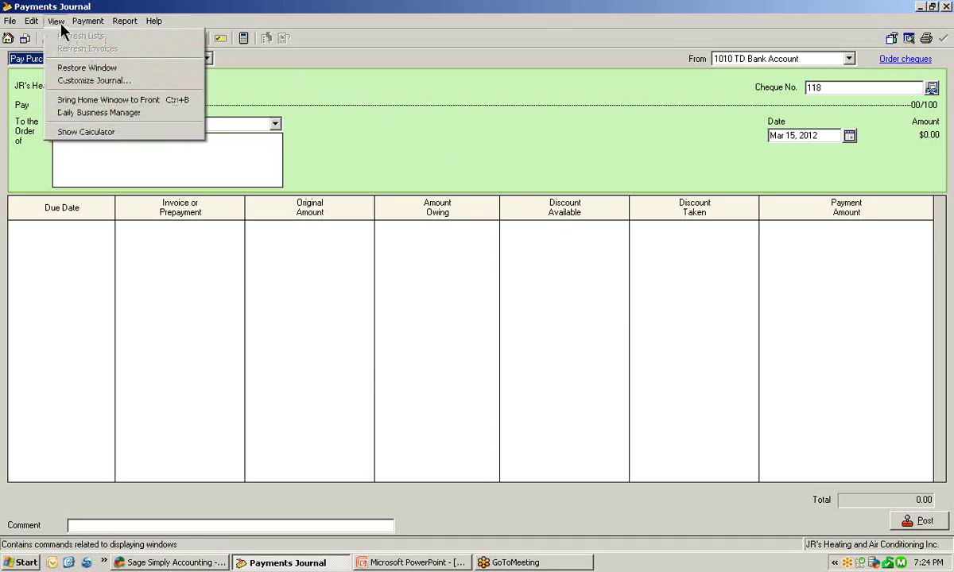
pyautogui.click(302, 78)
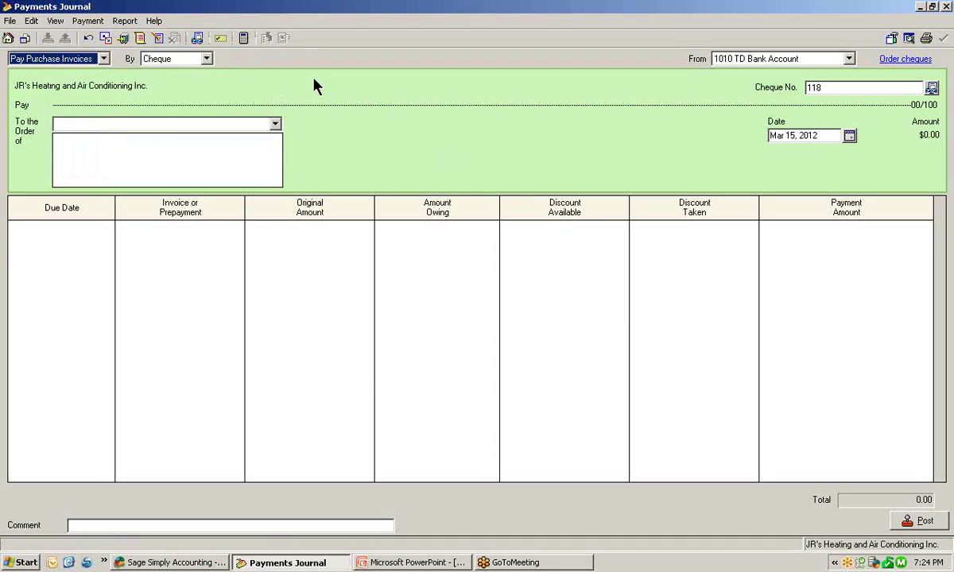
pyautogui.click(106, 42)
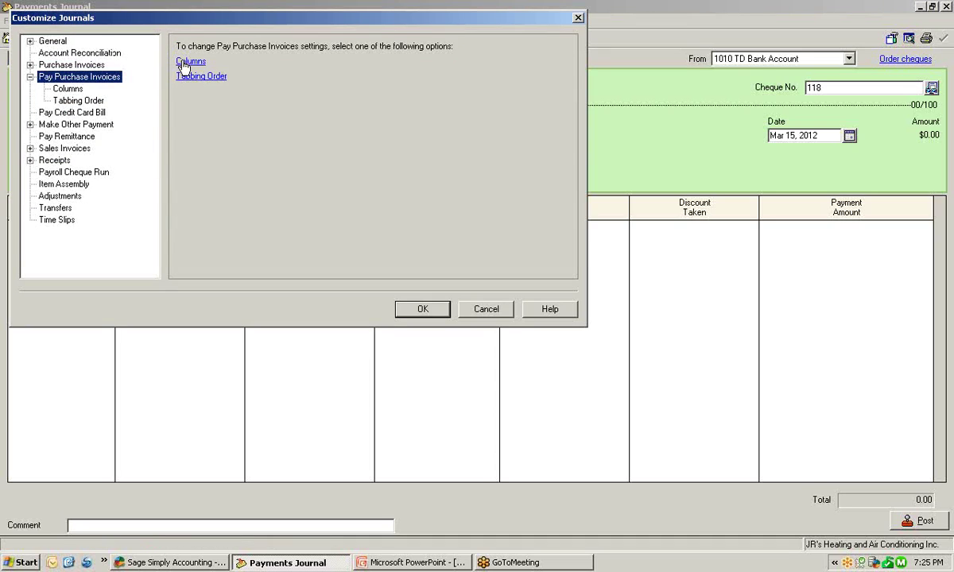
pyautogui.click(184, 62)
pyautogui.click(200, 87)
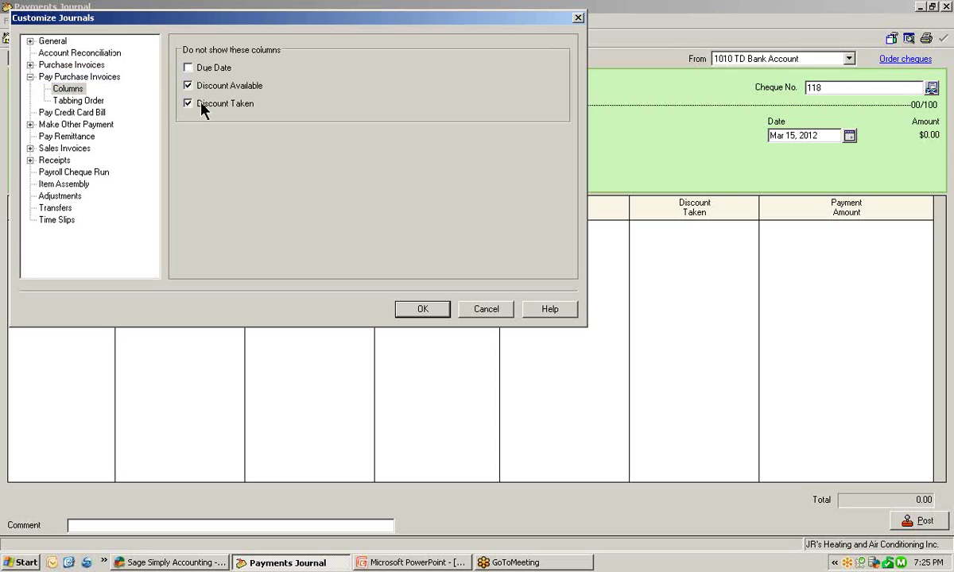
pyautogui.click(430, 308)
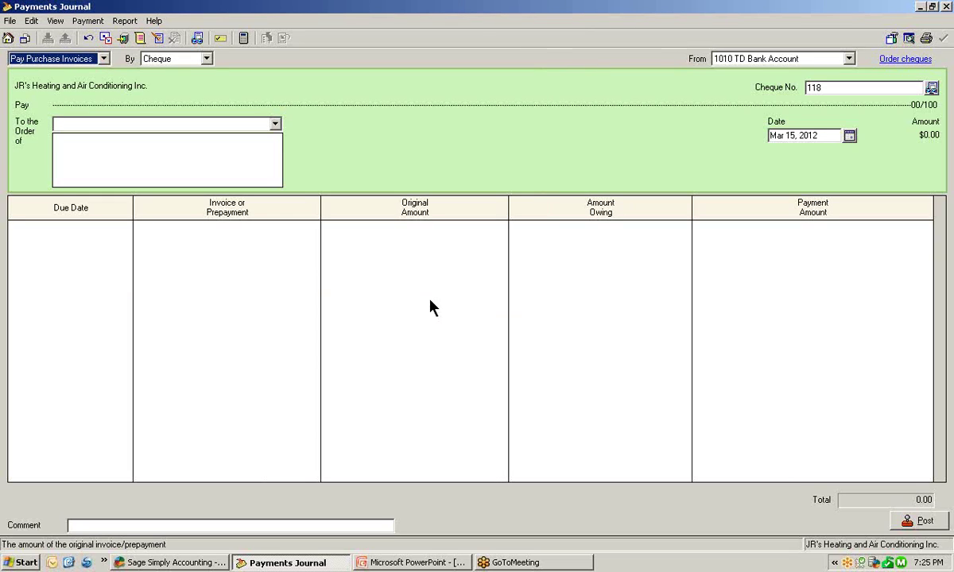
# Step: Show the Discount Available and Discount Taken columns again in the Payments Journal
pyautogui.click(105, 38)
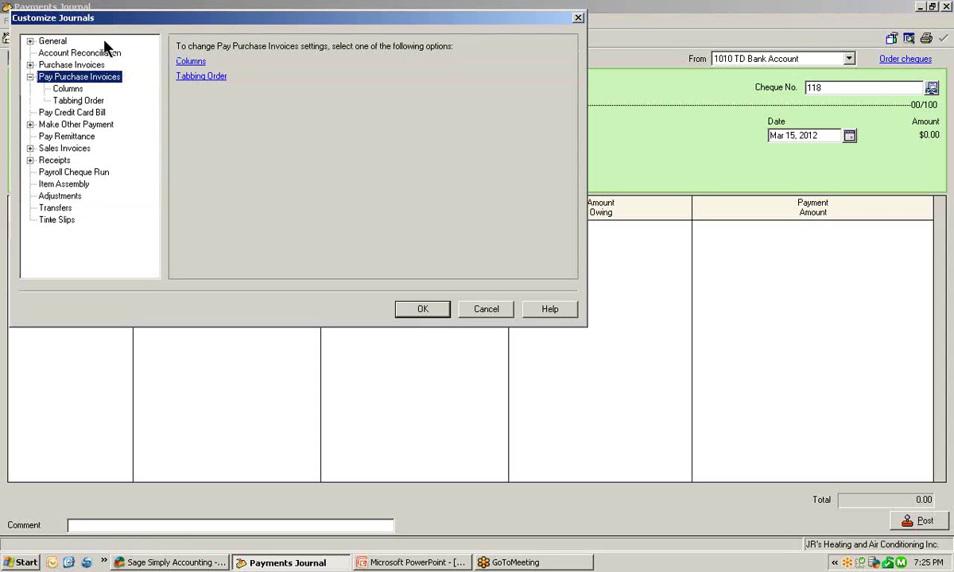
pyautogui.click(71, 89)
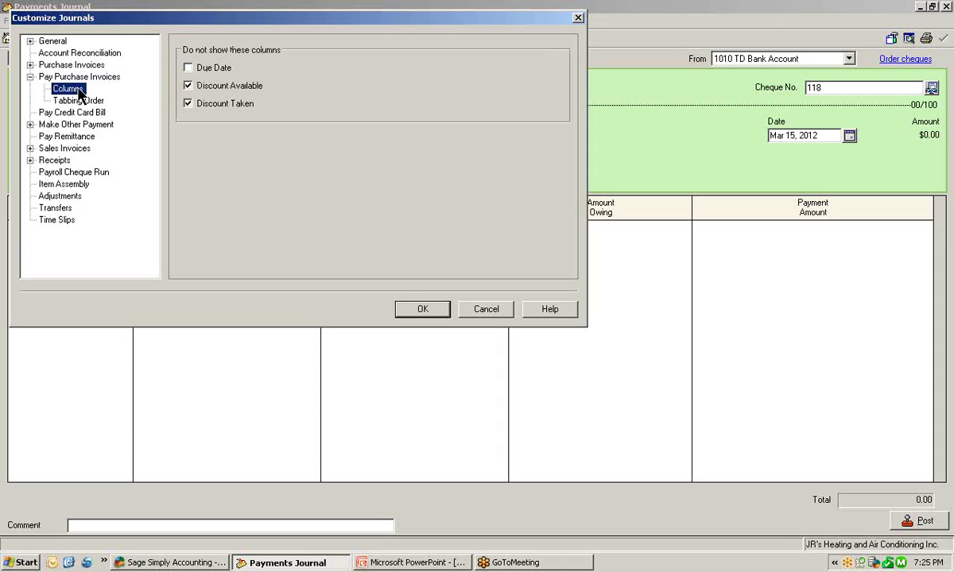
pyautogui.click(189, 86)
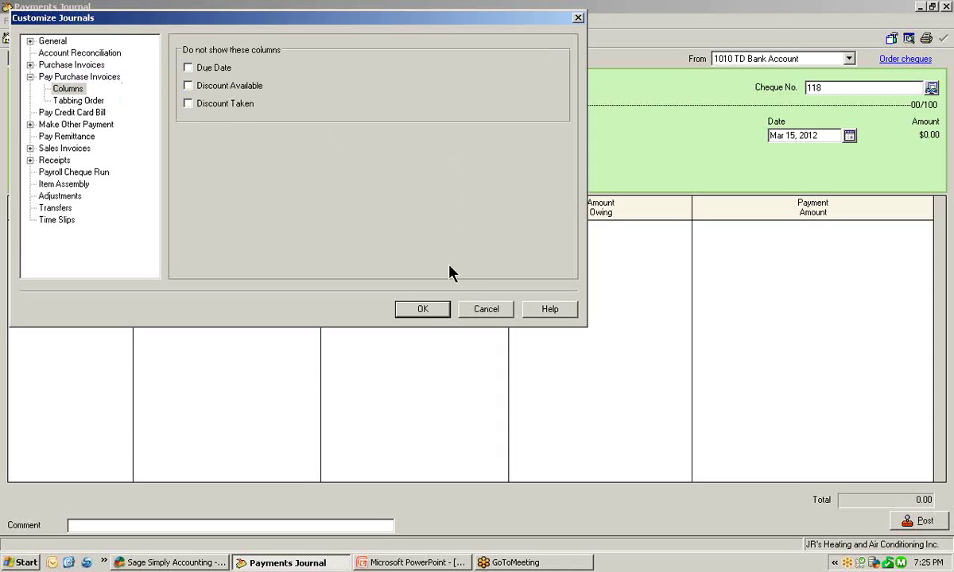
pyautogui.click(422, 309)
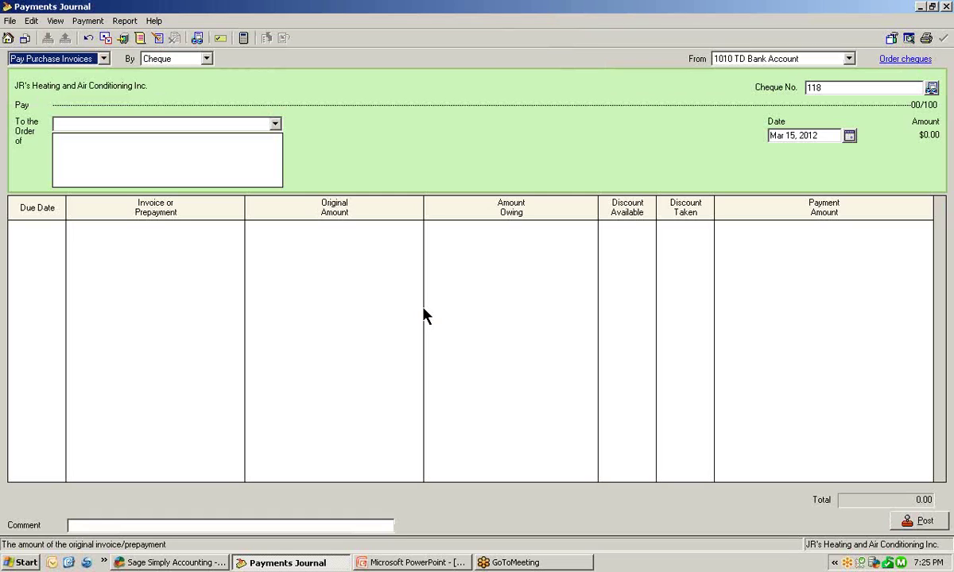
# Step: Restore the Payments Journal window, maximize it again, then close it
pyautogui.click(57, 23)
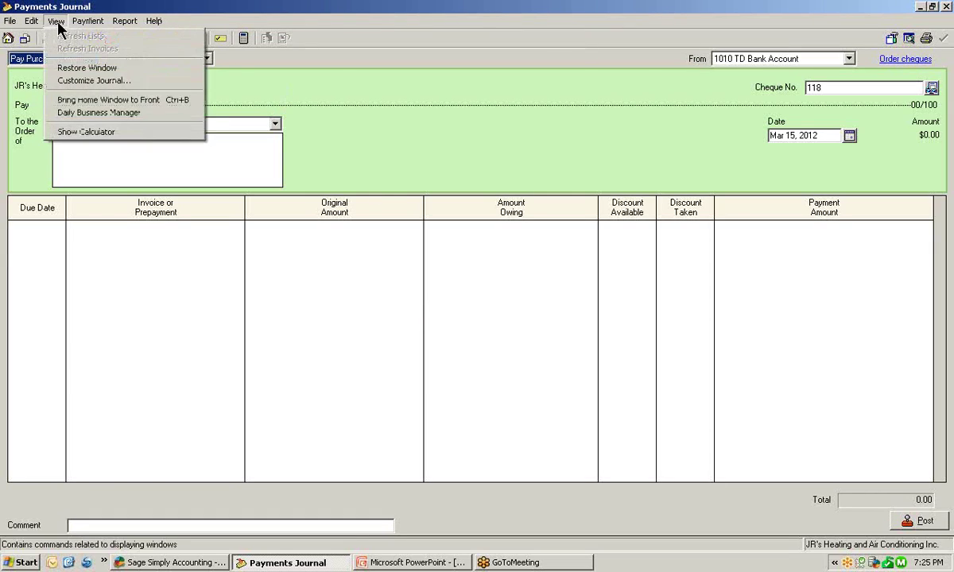
pyautogui.click(67, 70)
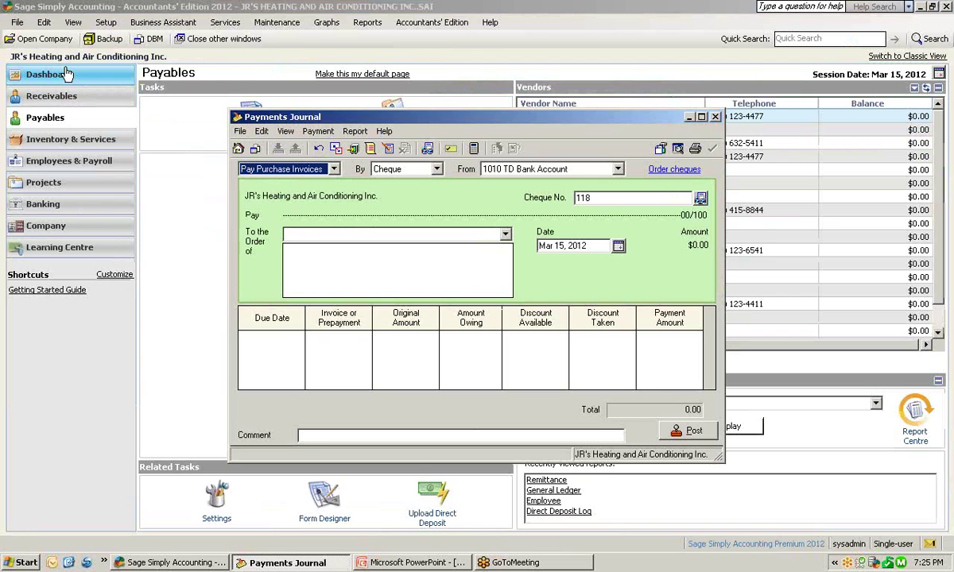
pyautogui.doubleClick(505, 120)
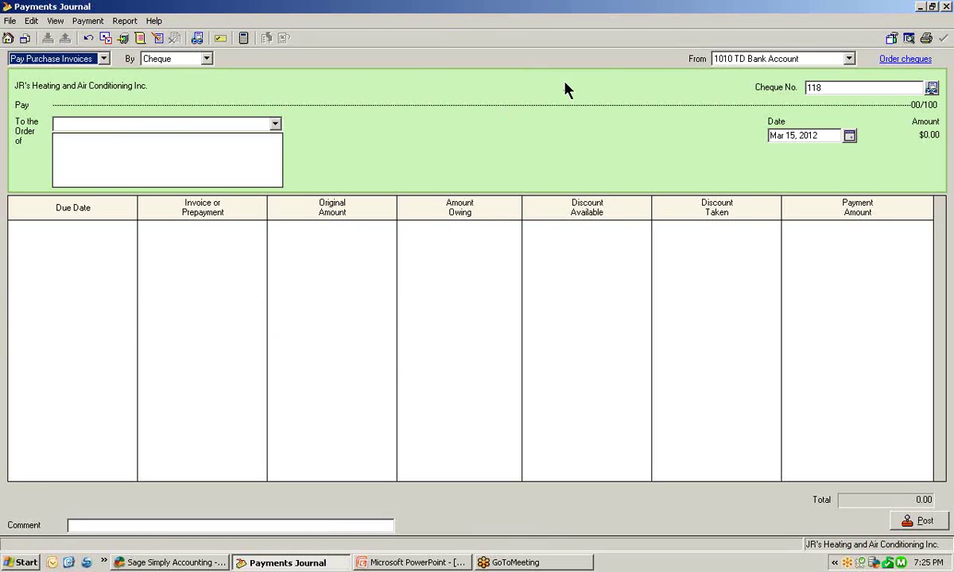
pyautogui.click(948, 7)
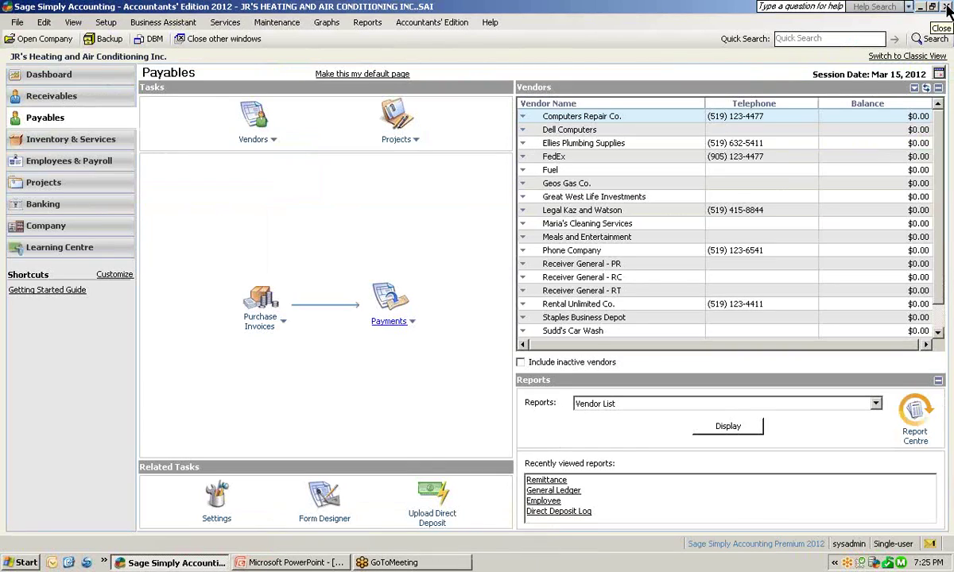
# Step: Open the General Journal from the Company page's Accountants' Tasks
pyautogui.click(111, 230)
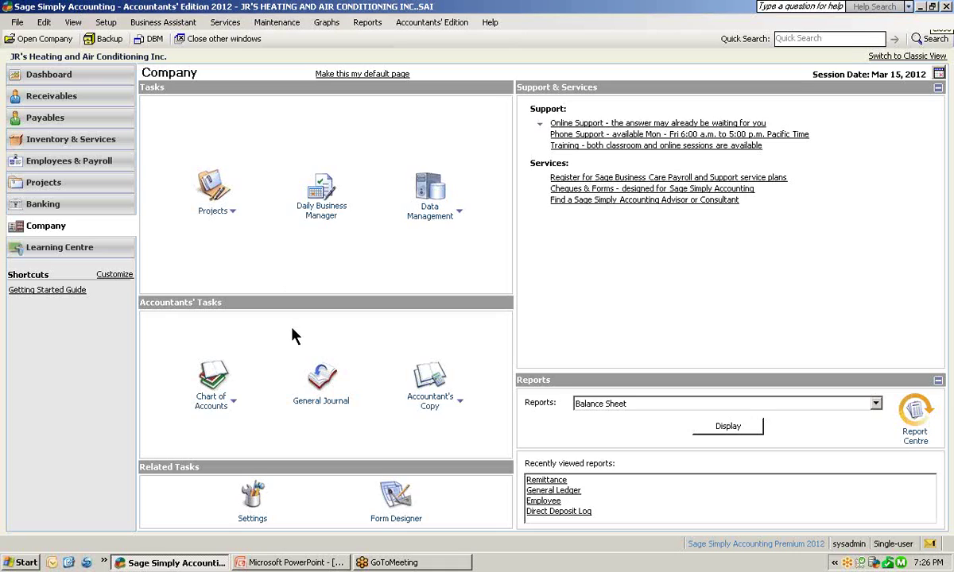
pyautogui.click(321, 373)
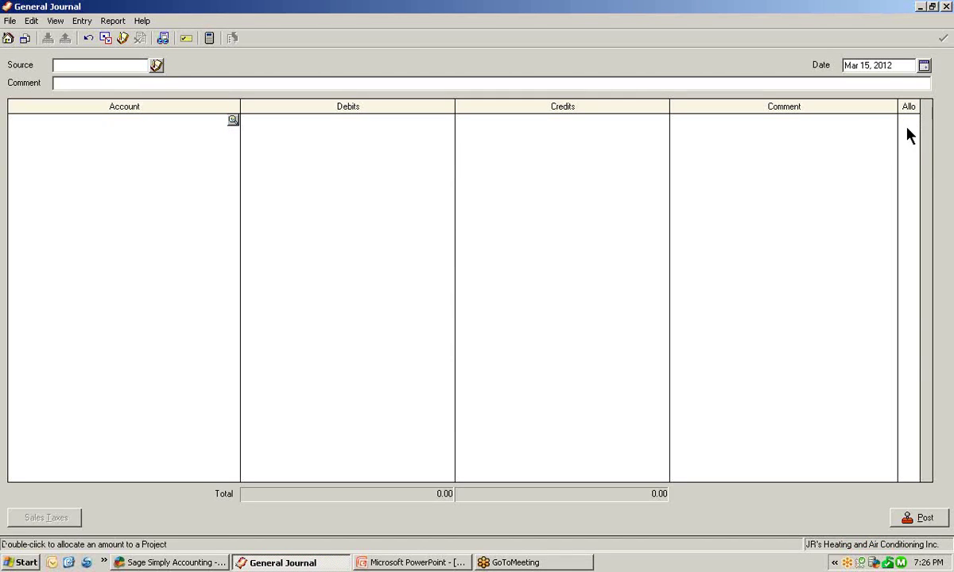
# Step: Hide the General Journal's Allocations and Comment columns, keeping Account, Debits and Credits
pyautogui.click(55, 21)
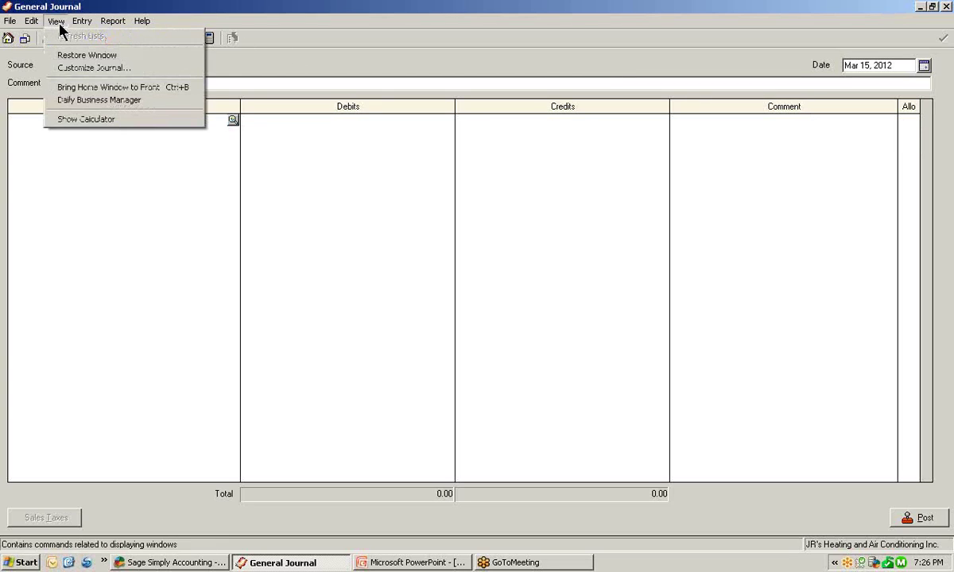
pyautogui.click(57, 66)
pyautogui.click(63, 54)
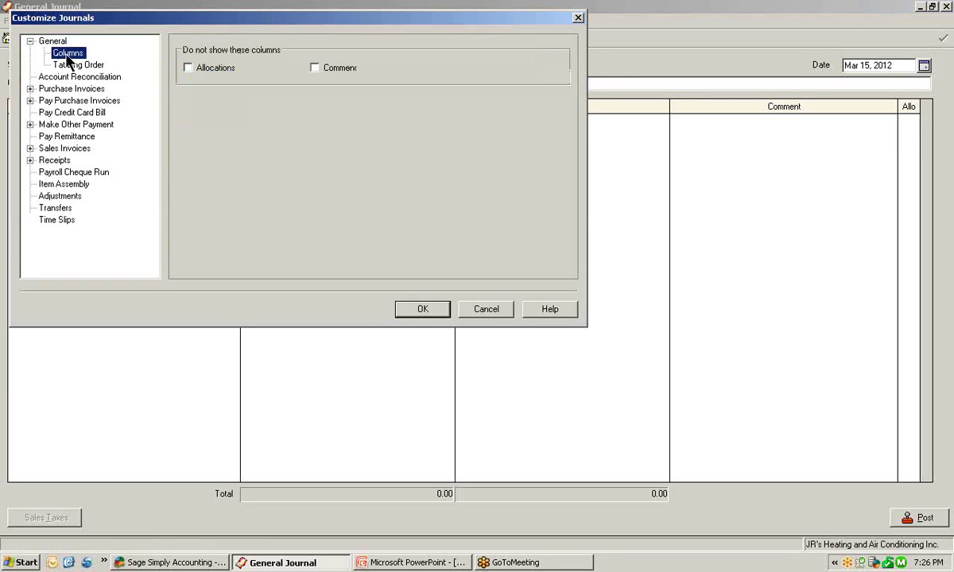
pyautogui.click(191, 68)
pyautogui.click(421, 312)
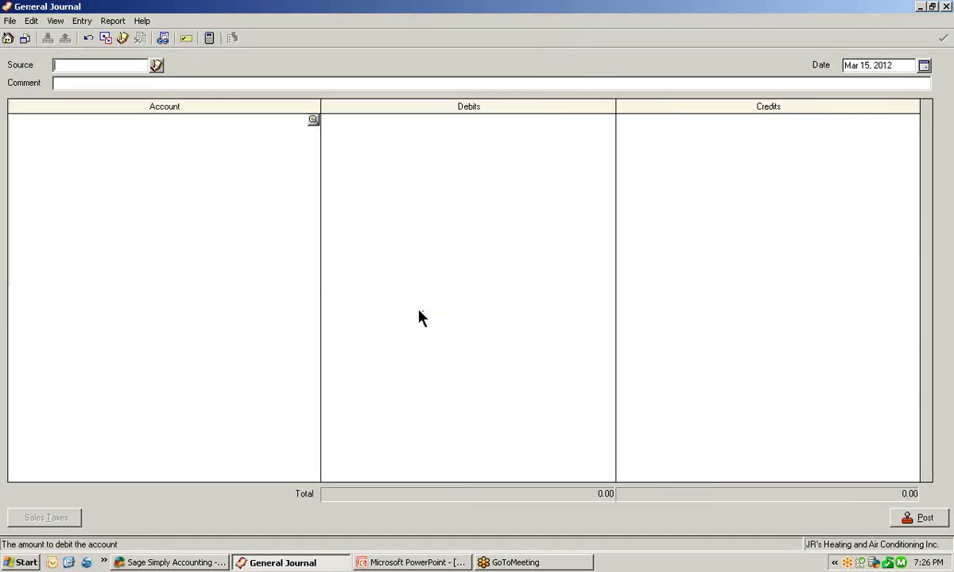